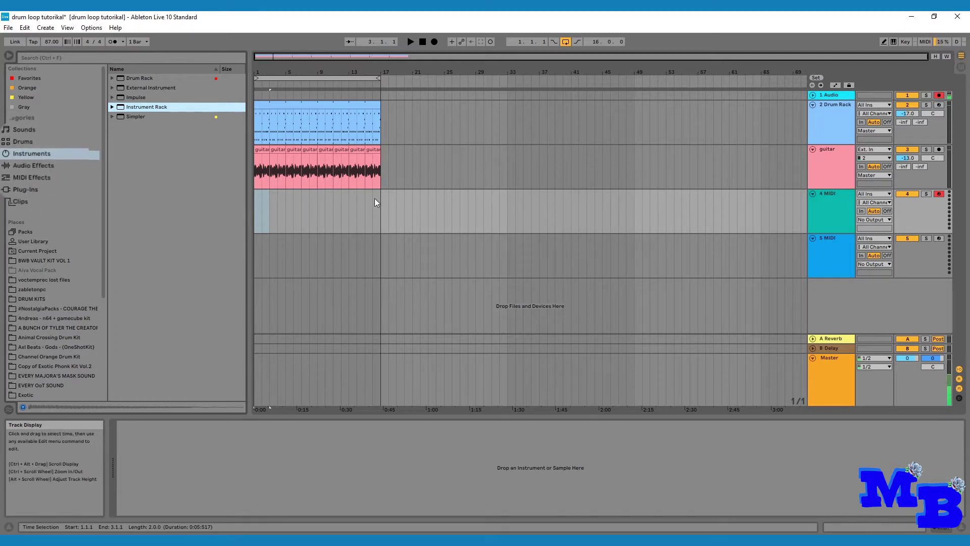
# Step: Load the Rock Electric Bass preset from the Instrument Rack's Bass folder onto the 4 MIDI track
pyautogui.click(13, 153)
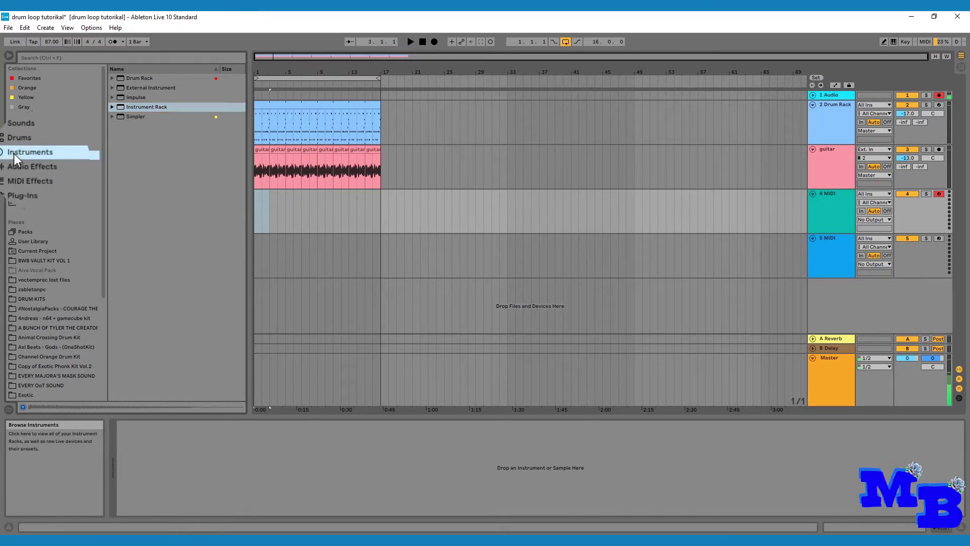
pyautogui.click(136, 107)
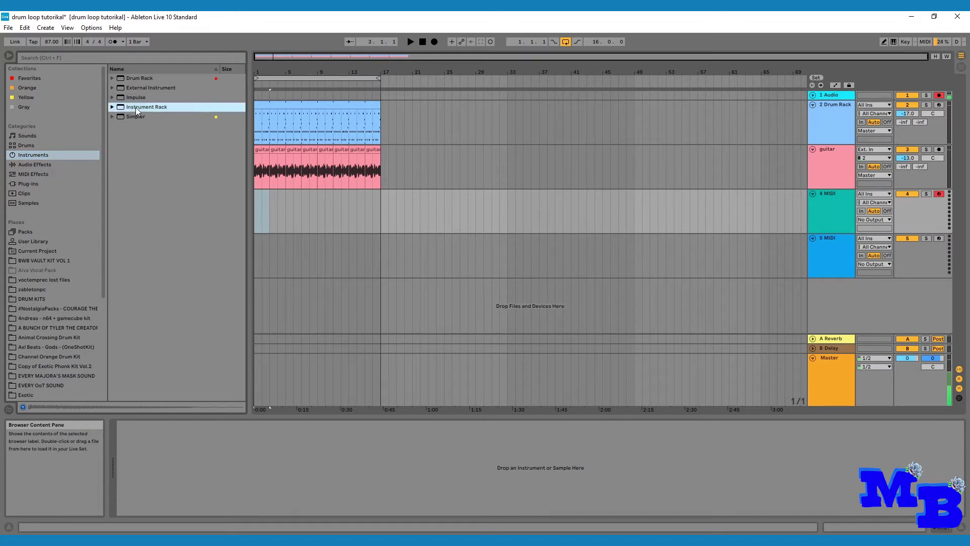
pyautogui.click(94, 105)
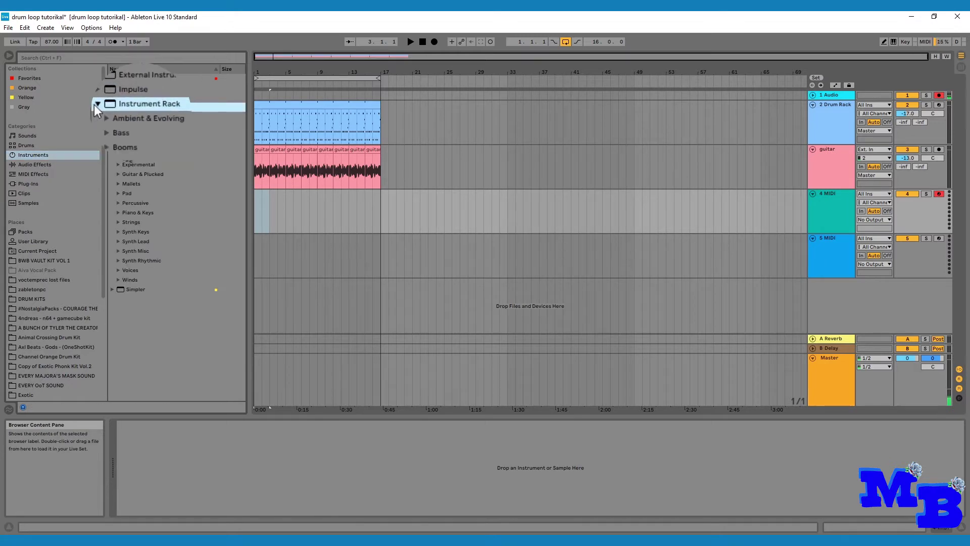
pyautogui.click(118, 126)
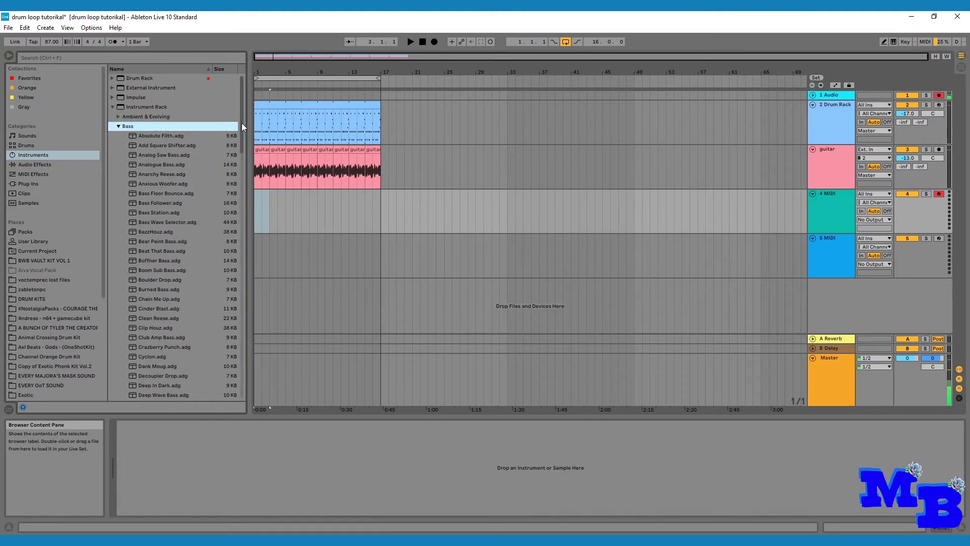
pyautogui.moveTo(241, 123); pyautogui.dragTo(244, 275)
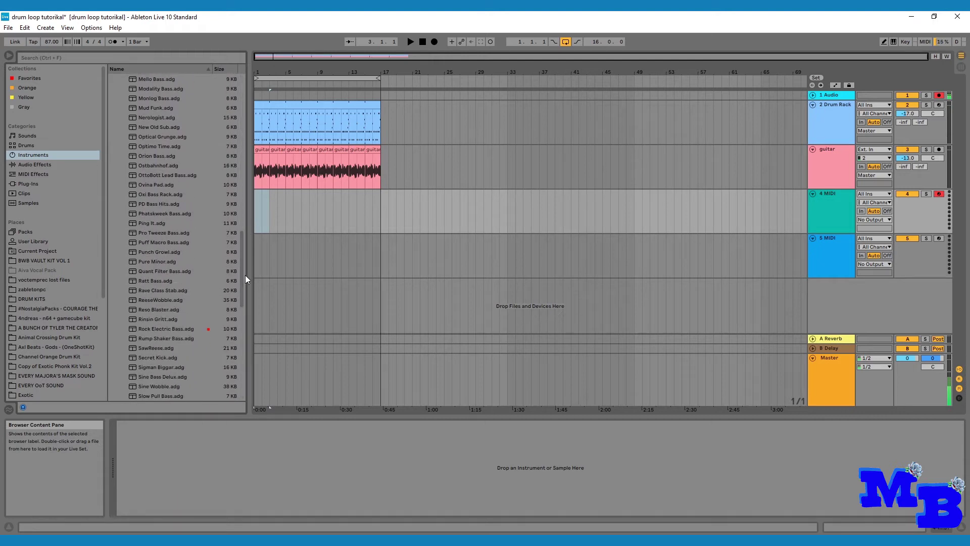
pyautogui.click(165, 328)
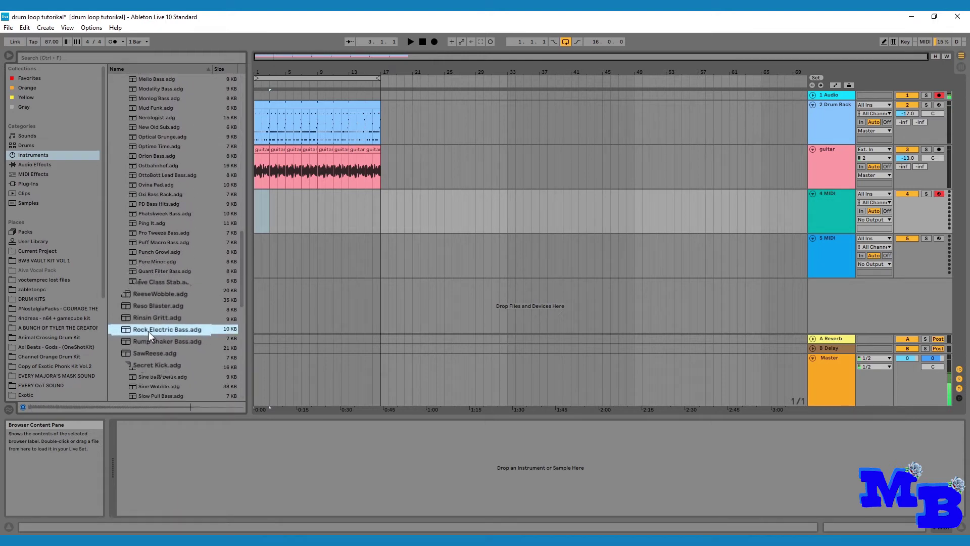
pyautogui.moveTo(148, 331); pyautogui.dragTo(364, 205)
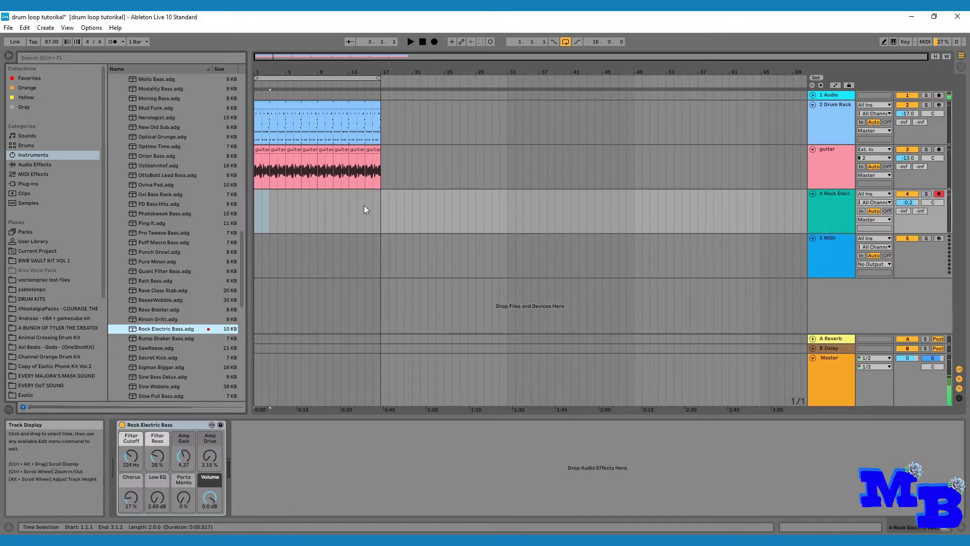
# Step: Arm the 1 Audio track for recording and collapse the Rock Electric Bass device
pyautogui.click(940, 94)
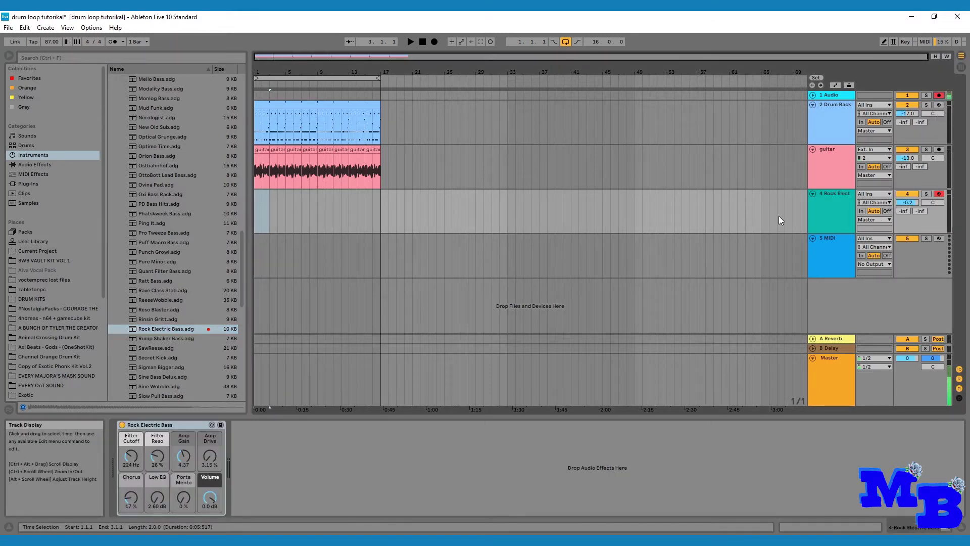
pyautogui.doubleClick(147, 423)
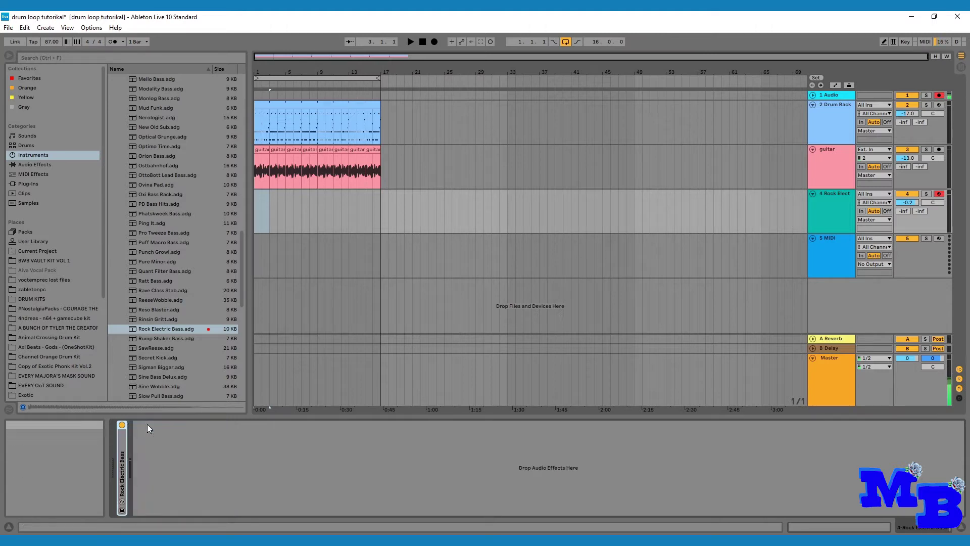
# Step: Insert an empty two-bar MIDI clip at the start of the Rock Electric Bass track
pyautogui.click(268, 204)
pyautogui.keyDown('shift'); pyautogui.click(255, 204); pyautogui.keyUp('shift')
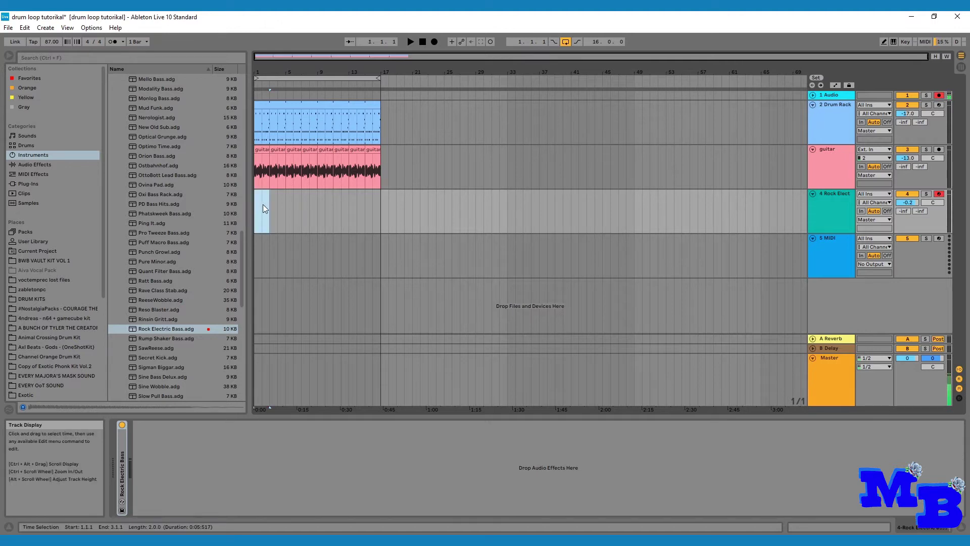
pyautogui.rightClick(263, 205)
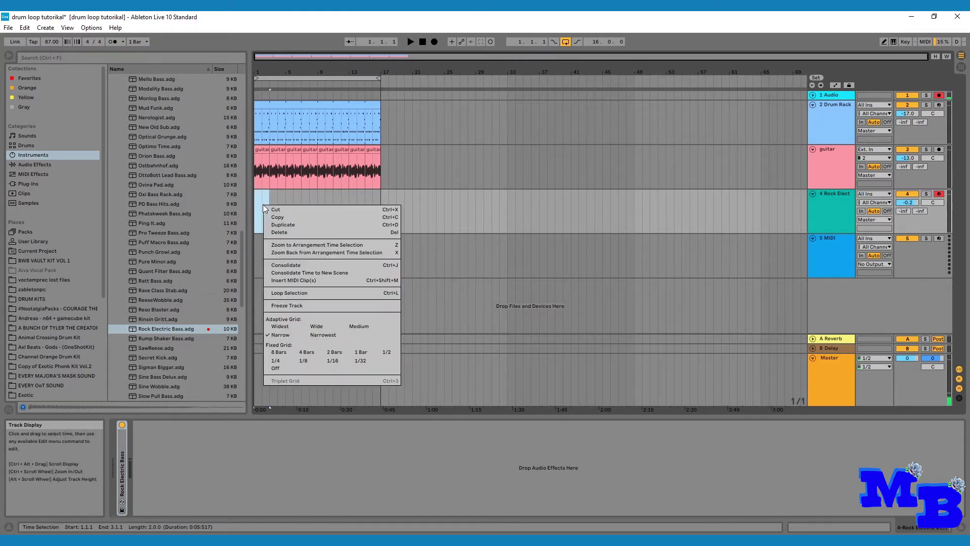
pyautogui.click(288, 283)
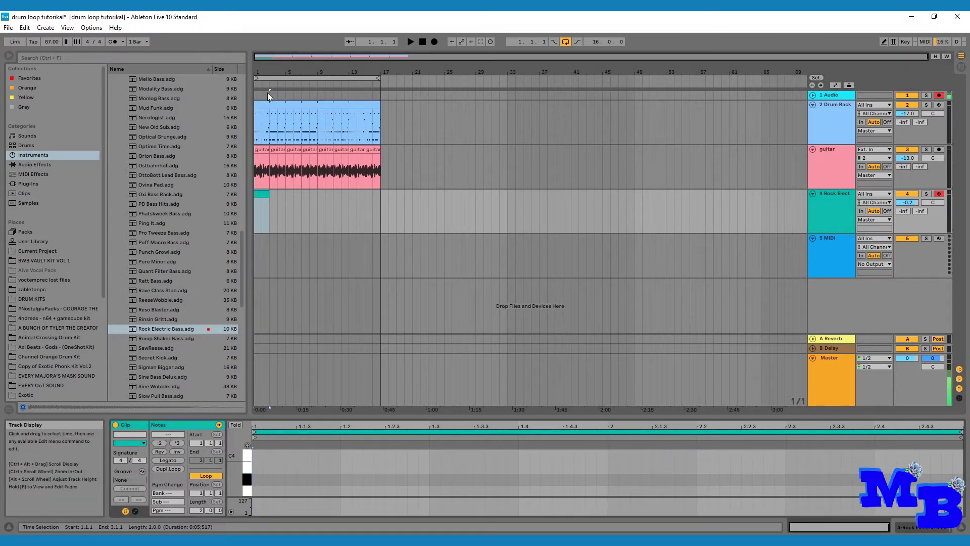
# Step: Check the opening drum and guitar clips and play the arrangement from the start
pyautogui.click(269, 117)
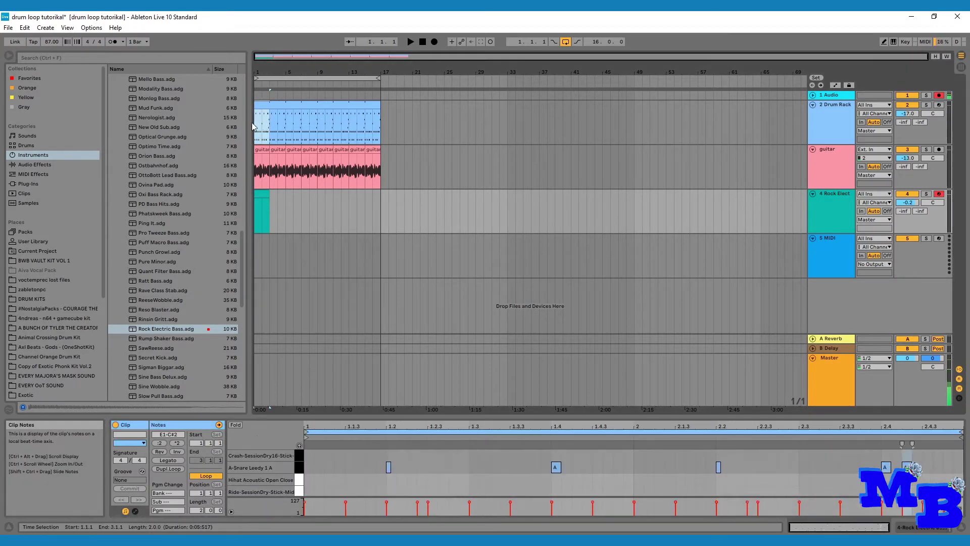
pyautogui.click(275, 151)
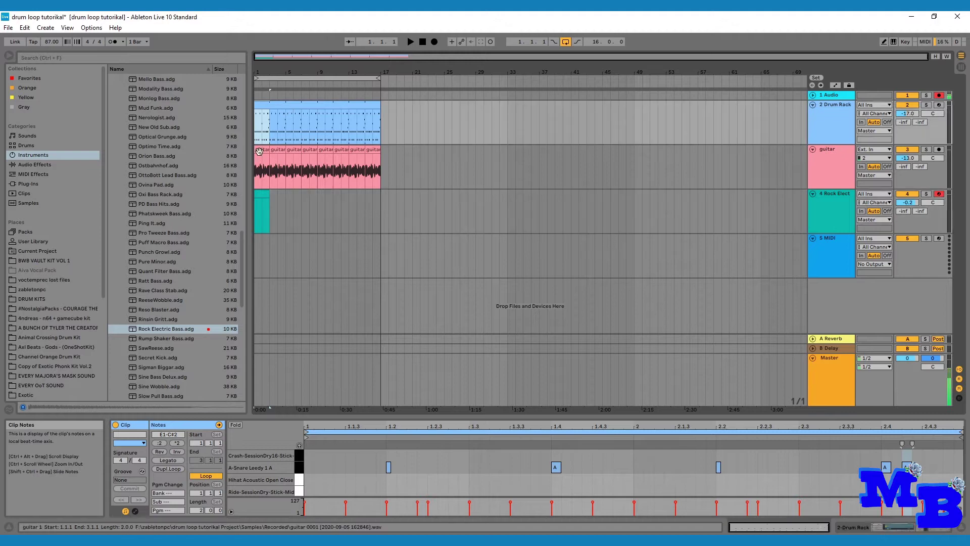
pyautogui.click(410, 43)
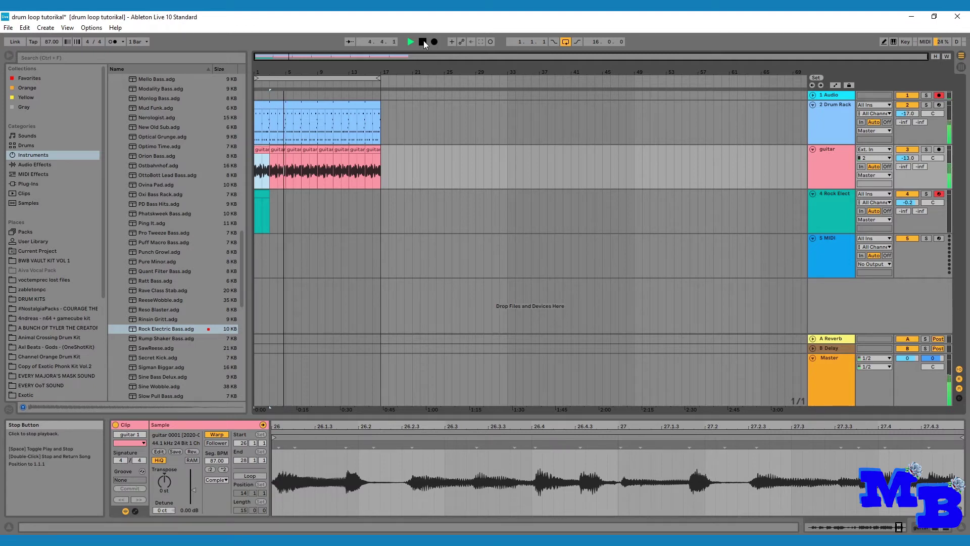
pyautogui.click(423, 42)
# Step: Enlarge the bass clip's note editor and add a one-beat E2 note at the clip's start
pyautogui.click(261, 212)
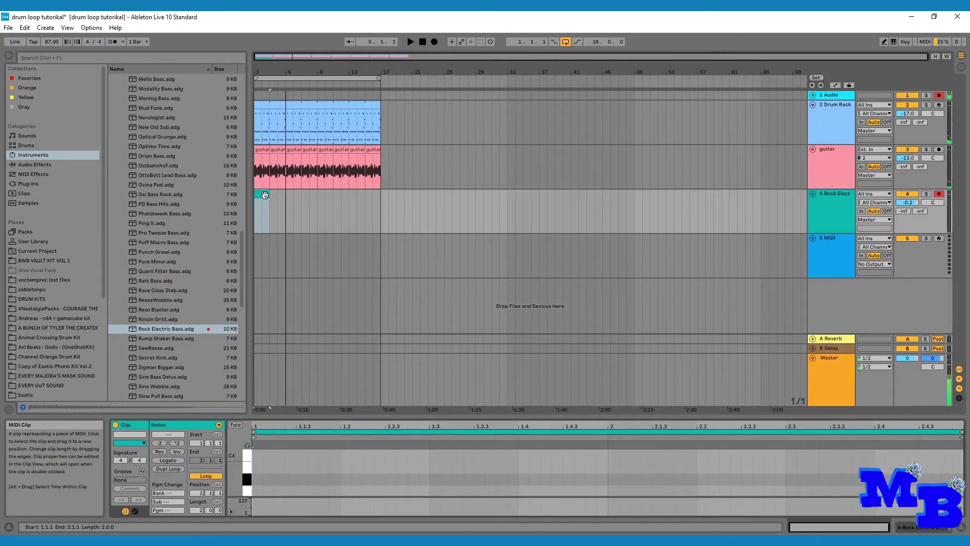
pyautogui.moveTo(439, 419); pyautogui.dragTo(394, 220)
pyautogui.scroll(-3, 356, 386)
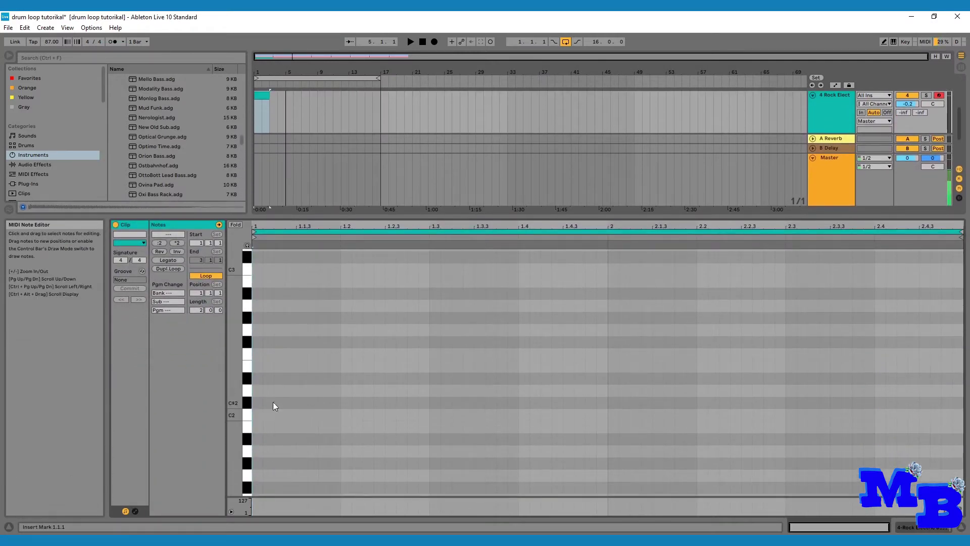
pyautogui.scroll(-1, 257, 397)
pyautogui.scroll(1, 262, 406)
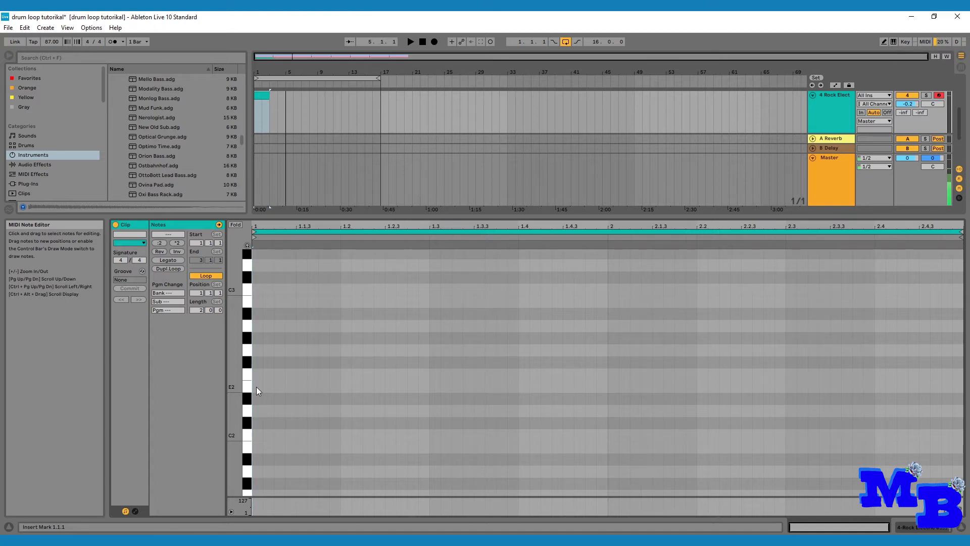
pyautogui.doubleClick(256, 387)
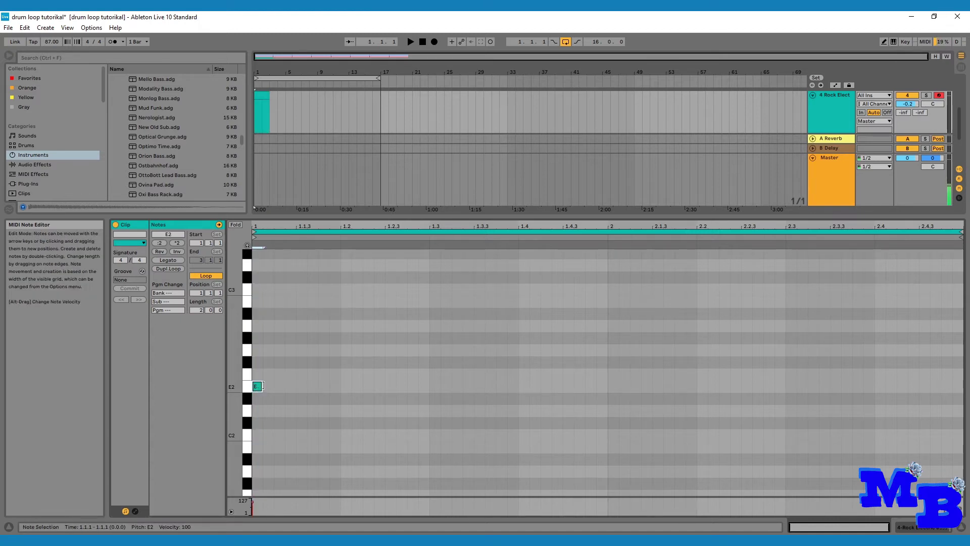
pyautogui.moveTo(256, 387); pyautogui.dragTo(337, 393)
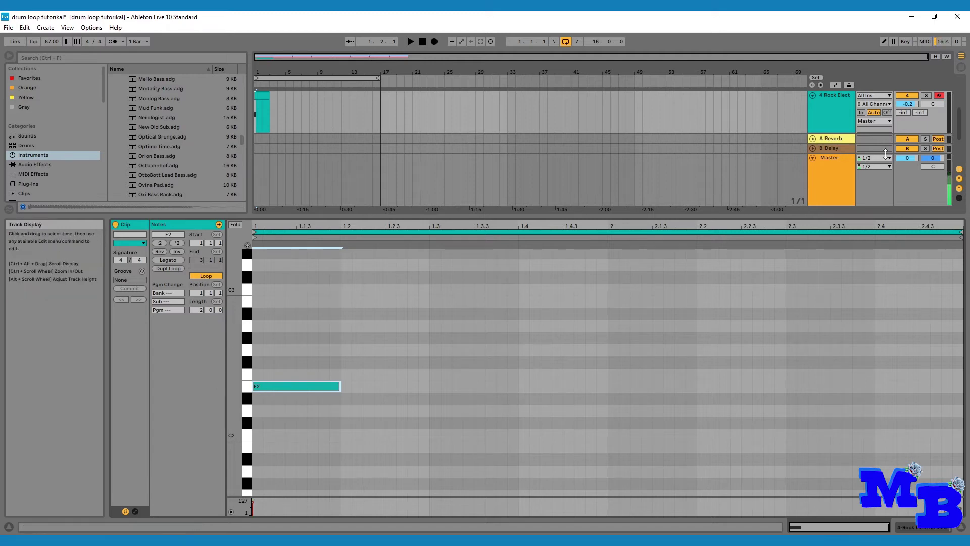
# Step: Lower the bass track's volume to -2.3 dB and audition it
pyautogui.moveTo(908, 103); pyautogui.dragTo(909, 108)
pyautogui.press('space')
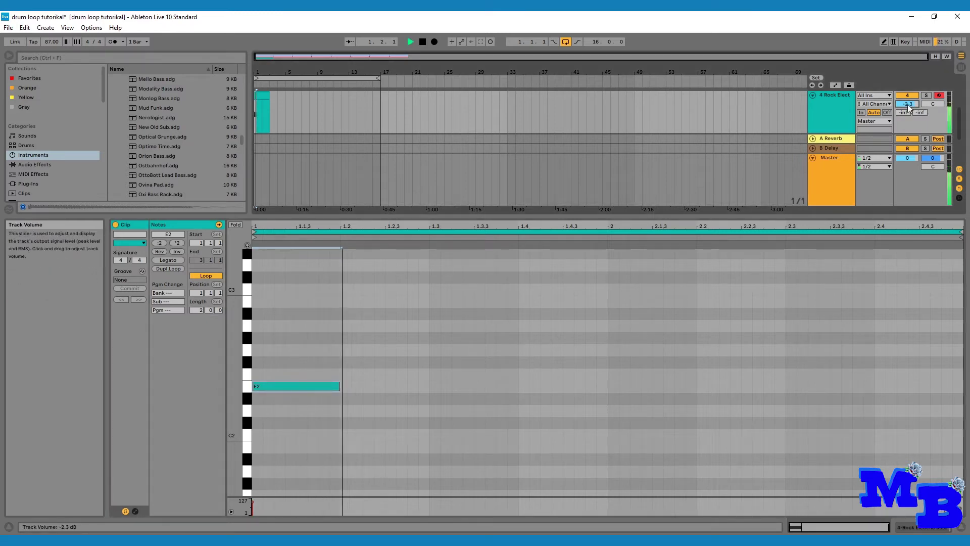
pyautogui.press('space')
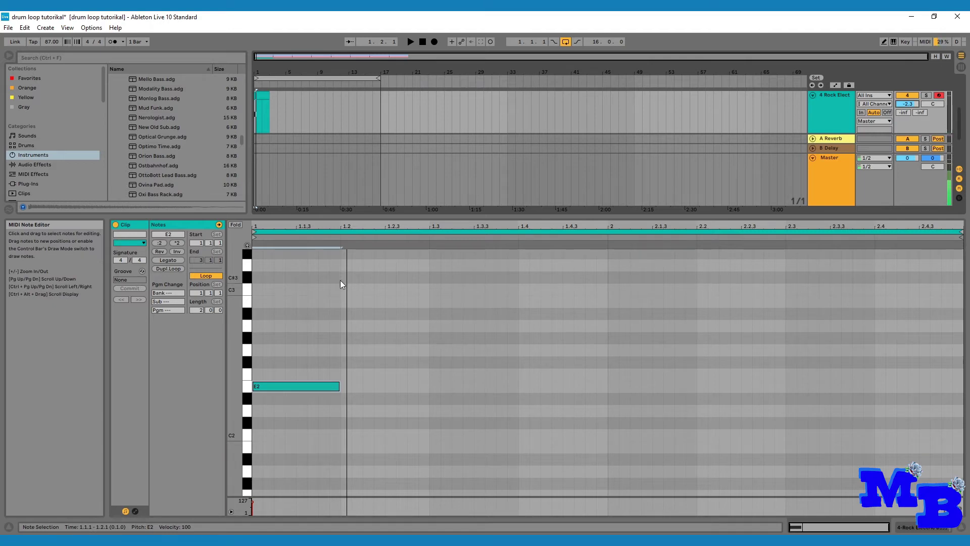
# Step: Play the E2 note from the clip's start and place the insert marker at 1.2.3 for playback
pyautogui.click(344, 252)
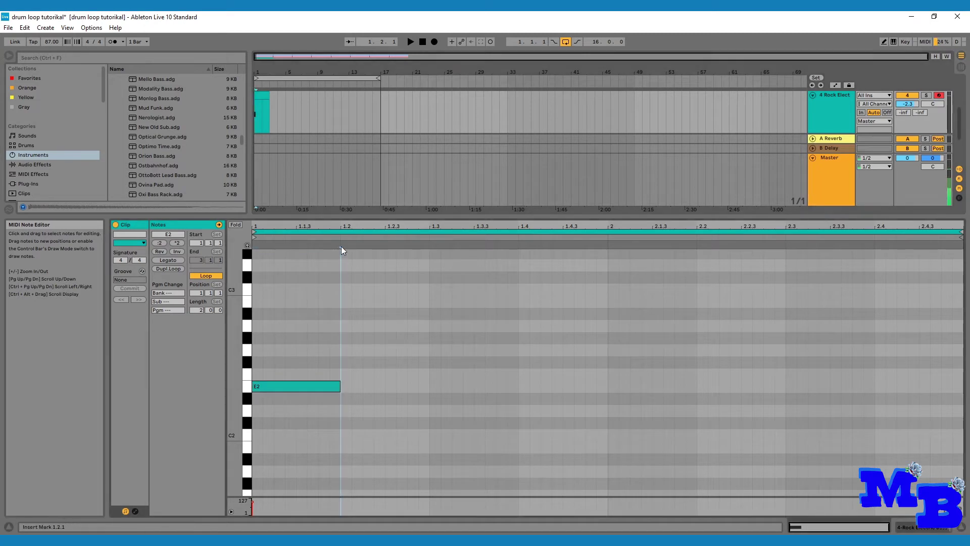
pyautogui.click(257, 242)
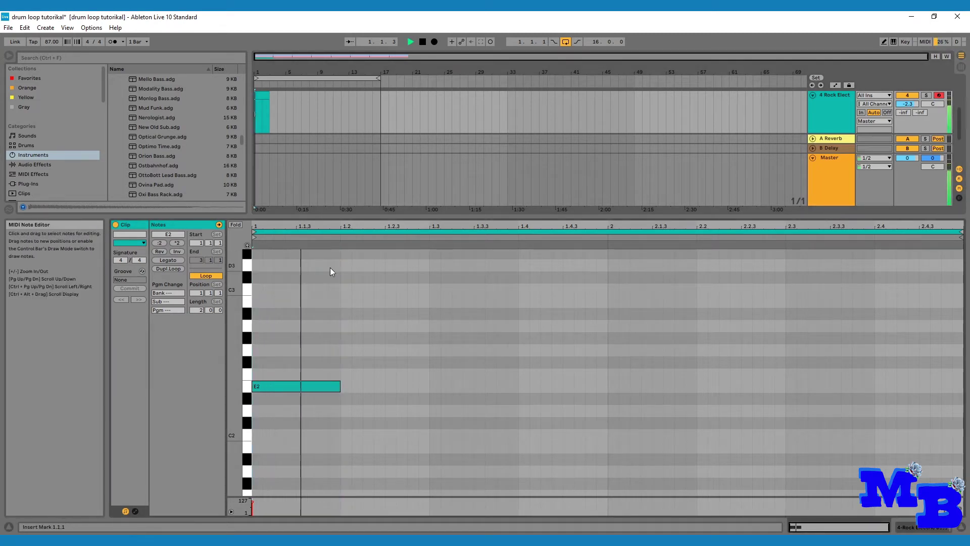
pyautogui.click(308, 388)
pyautogui.click(385, 263)
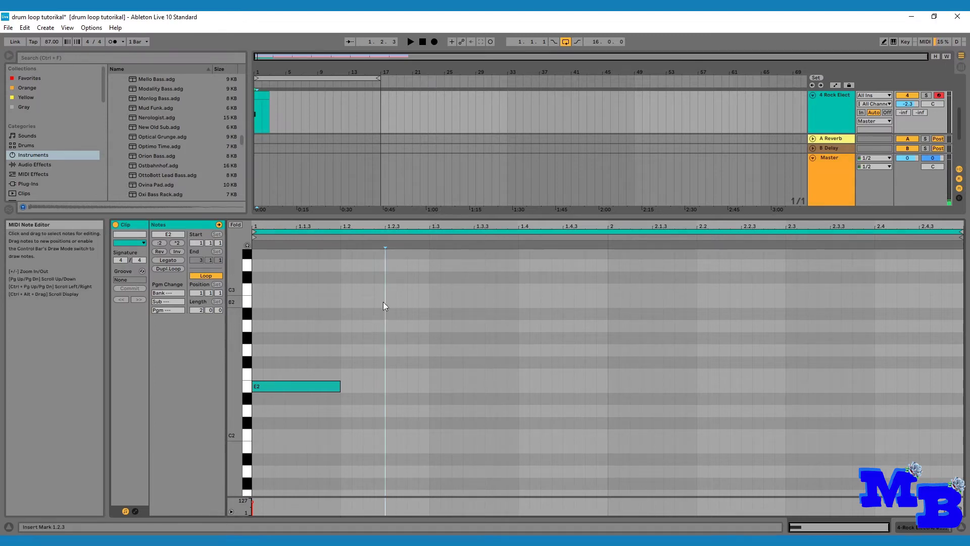
pyautogui.press('space')
# Step: Add a B1 note to the bass clip running from 1.2.3 to the start of bar 2
pyautogui.doubleClick(391, 410)
pyautogui.moveTo(396, 410); pyautogui.dragTo(529, 411)
pyautogui.moveTo(411, 411); pyautogui.dragTo(411, 447)
pyautogui.moveTo(529, 447); pyautogui.dragTo(762, 435)
# Step: Add a C#2 note running from the start of bar 2 to 2.2.3
pyautogui.doubleClick(614, 435)
pyautogui.moveTo(693, 435); pyautogui.dragTo(693, 414)
pyautogui.moveTo(762, 411); pyautogui.dragTo(786, 410)
pyautogui.moveTo(705, 411); pyautogui.dragTo(705, 423)
pyautogui.press('space')
pyautogui.moveTo(783, 422); pyautogui.dragTo(739, 423)
# Step: Draw an A1 note from 2.2.3 to just before the end of the clip
pyautogui.press('b')
pyautogui.click(747, 471)
pyautogui.moveTo(751, 471); pyautogui.dragTo(953, 470)
pyautogui.press('space')
# Step: Lengthen the opening E2 note to end just before the B1 note
pyautogui.moveTo(340, 386); pyautogui.dragTo(374, 386)
pyautogui.moveTo(479, 363); pyautogui.dragTo(570, 362)
pyautogui.hotkey('ctrl', 'z')
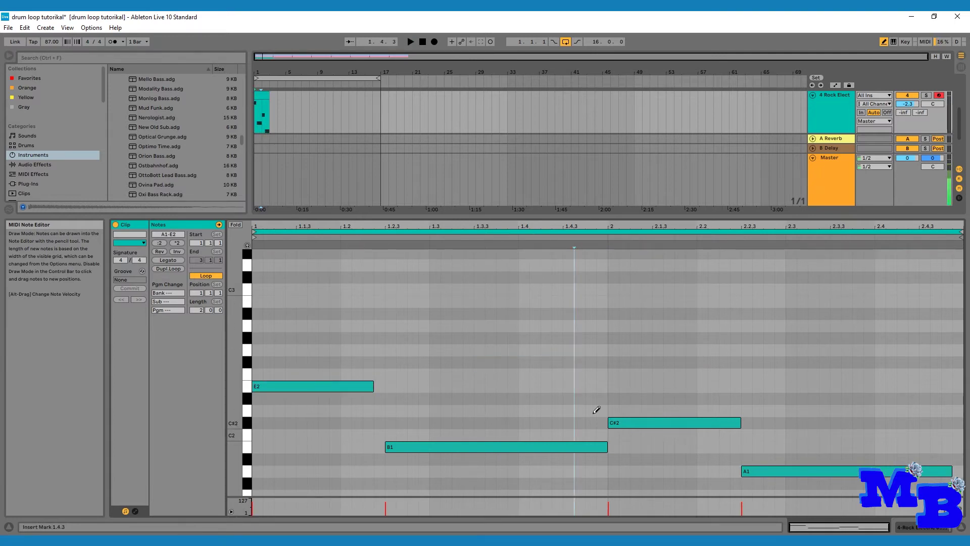
# Step: Turn off Draw Mode and play the four-note bass line from the clip's start
pyautogui.scroll(-1, 491, 382)
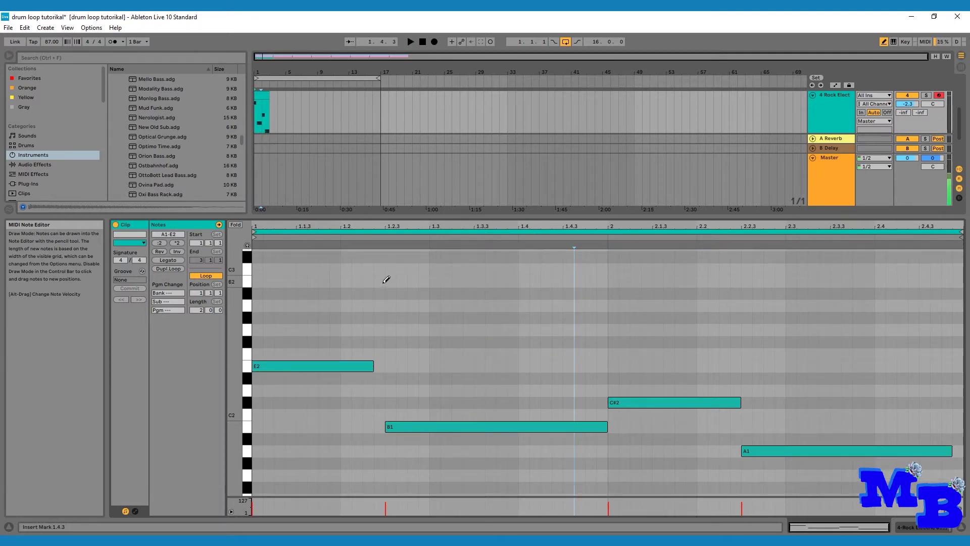
pyautogui.press('b')
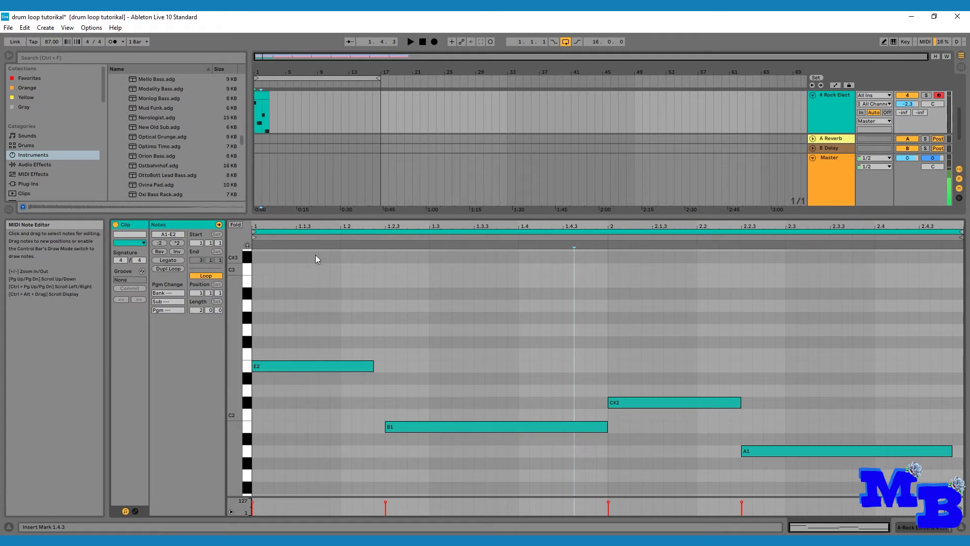
pyautogui.click(257, 271)
pyautogui.press('space')
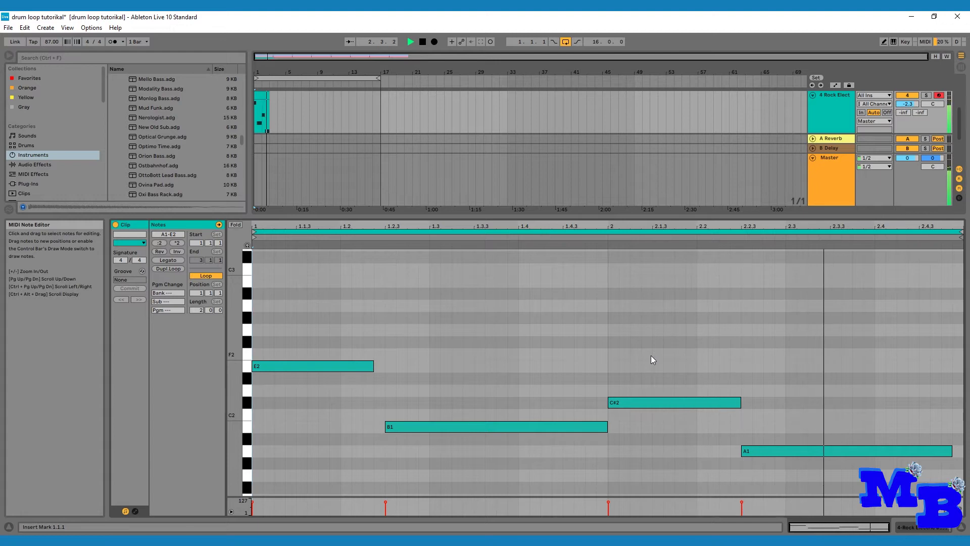
pyautogui.press('space')
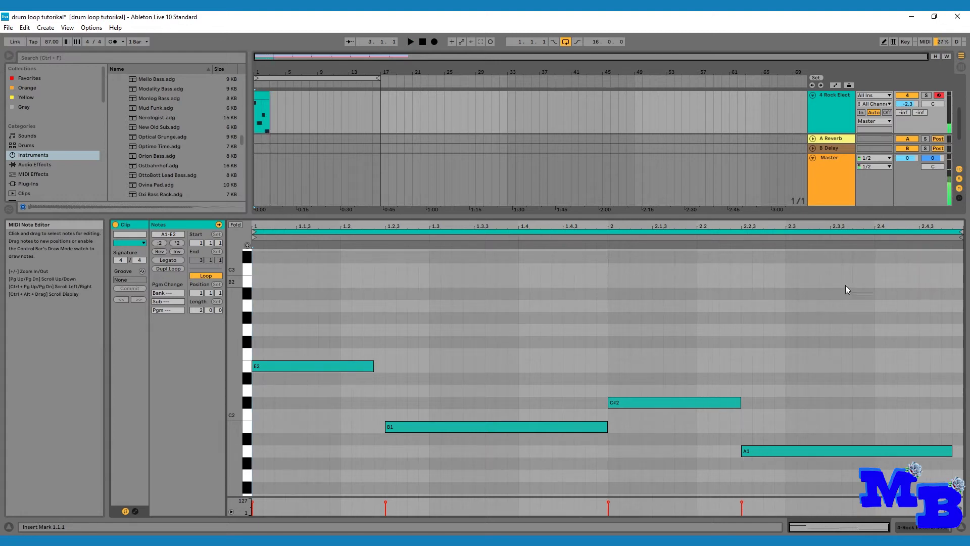
# Step: Transpose all four bass notes down one octave and play them back
pyautogui.moveTo(859, 284); pyautogui.dragTo(326, 480)
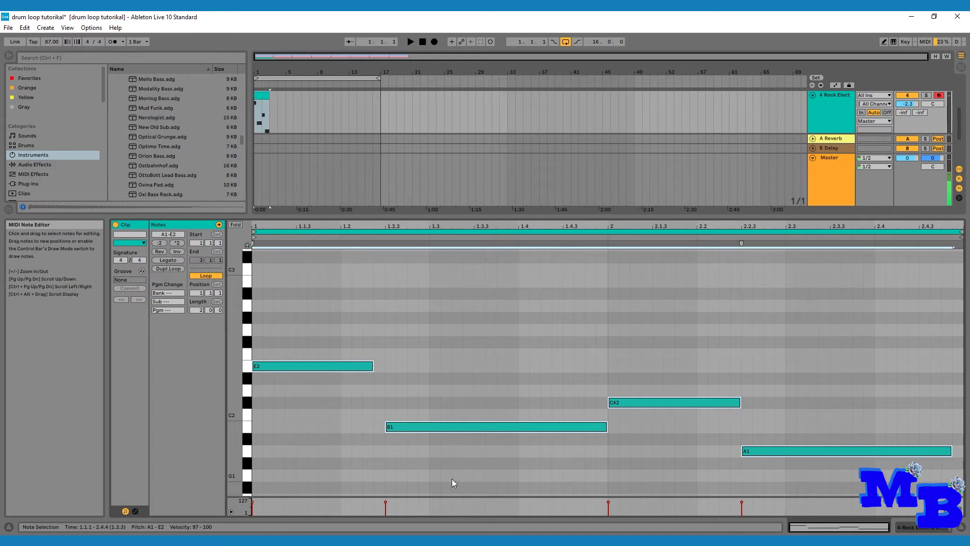
pyautogui.hotkey('shift', 'Down')
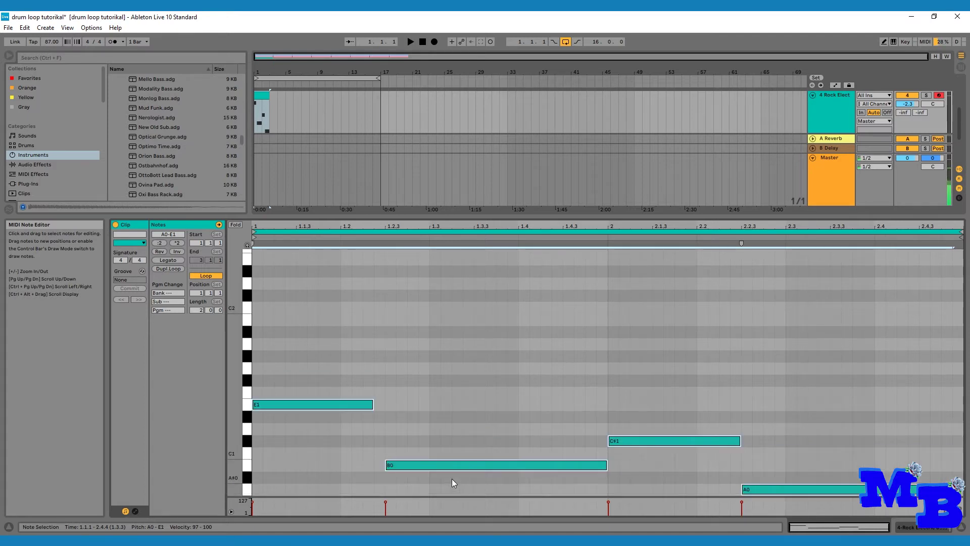
pyautogui.press('space')
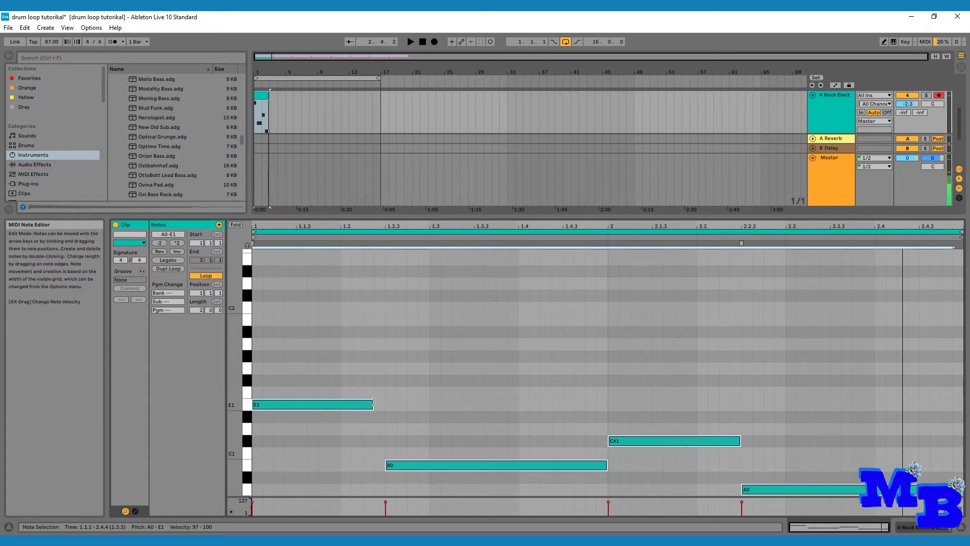
# Step: Delete the long E1 note at the start of the bass clip
pyautogui.moveTo(373, 403)
pyautogui.mouseDown()
pyautogui.moveTo(283, 402)
pyautogui.moveTo(372, 402)
pyautogui.mouseUp()
pyautogui.click(396, 404)
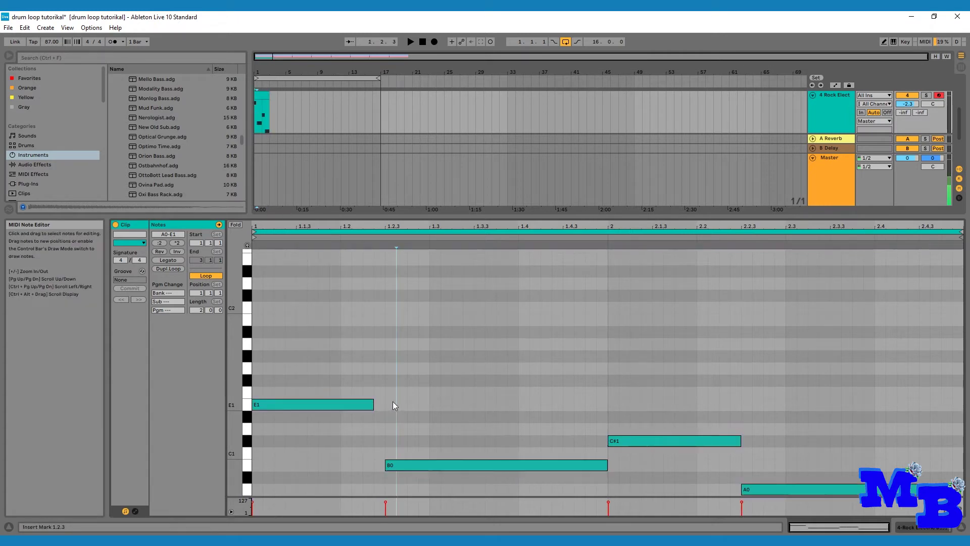
pyautogui.click(351, 404)
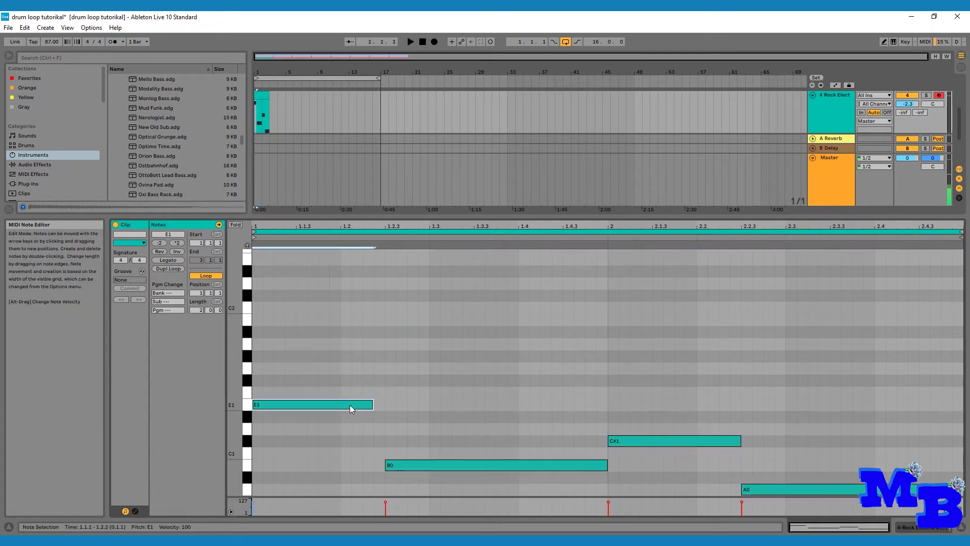
pyautogui.press('Delete')
# Step: Draw a half-beat E1 note at the clip's start and duplicate it twice
pyautogui.press('b')
pyautogui.moveTo(258, 404)
pyautogui.mouseDown()
pyautogui.moveTo(373, 406)
pyautogui.moveTo(275, 404)
pyautogui.moveTo(296, 404)
pyautogui.mouseUp()
pyautogui.keyDown('shift'); pyautogui.click(266, 408); pyautogui.keyUp('shift')
pyautogui.hotkey('ctrl', 'd')
pyautogui.hotkey('ctrl', 'd')
# Step: Adjust the repeated E1 notes during playback so they run evenly up to 1.2.3
pyautogui.press('space')
pyautogui.moveTo(318, 404); pyautogui.dragTo(341, 404)
pyautogui.moveTo(362, 404)
pyautogui.mouseDown()
pyautogui.moveTo(385, 404)
pyautogui.moveTo(363, 404)
pyautogui.mouseUp()
pyautogui.moveTo(349, 405); pyautogui.dragTo(384, 404)
# Step: Rework the B0 note into a one-beat note plus three half-beat repeats, and the C#1 note into three half-beat notes
pyautogui.moveTo(606, 465); pyautogui.dragTo(474, 465)
pyautogui.hotkey('ctrl', 'd')
pyautogui.hotkey('ctrl', 'd')
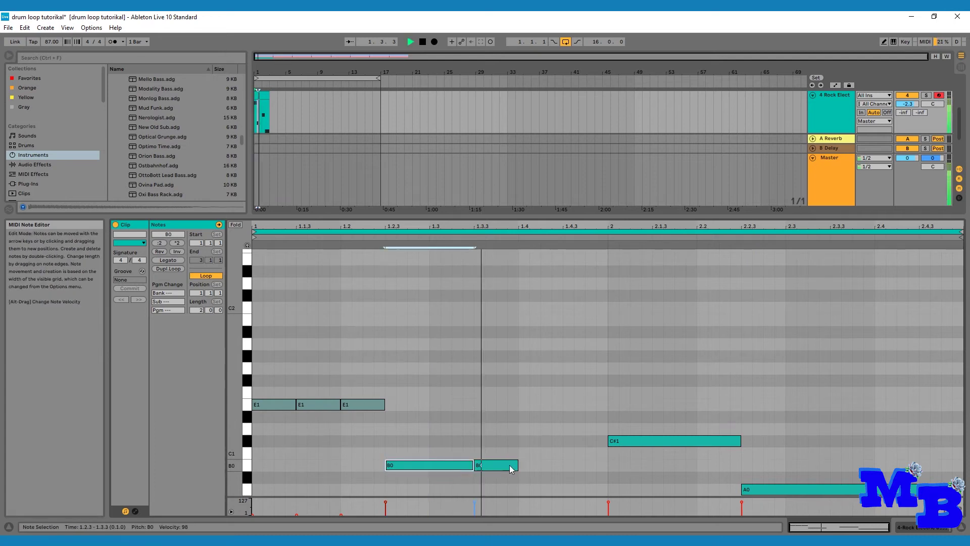
pyautogui.hotkey('ctrl', 'y')
pyautogui.hotkey('ctrl', 'y')
pyautogui.hotkey('ctrl', 'y')
pyautogui.hotkey('ctrl', 'y')
pyautogui.hotkey('ctrl', 'y')
pyautogui.hotkey('ctrl', 'y')
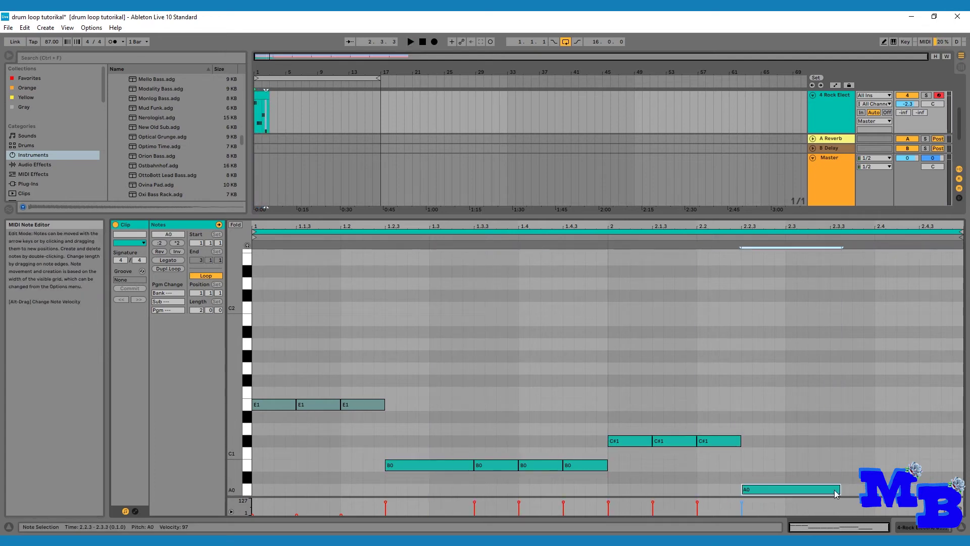
# Step: Shorten the A0 note to one beat and follow it with three half-beat A0 notes up to the clip's end
pyautogui.hotkey('ctrl', 'd')
pyautogui.moveTo(878, 491); pyautogui.dragTo(922, 491)
pyautogui.press('space')
pyautogui.moveTo(910, 226); pyautogui.dragTo(881, 233)
pyautogui.press('space')
pyautogui.moveTo(828, 494); pyautogui.dragTo(816, 495)
pyautogui.press('space')
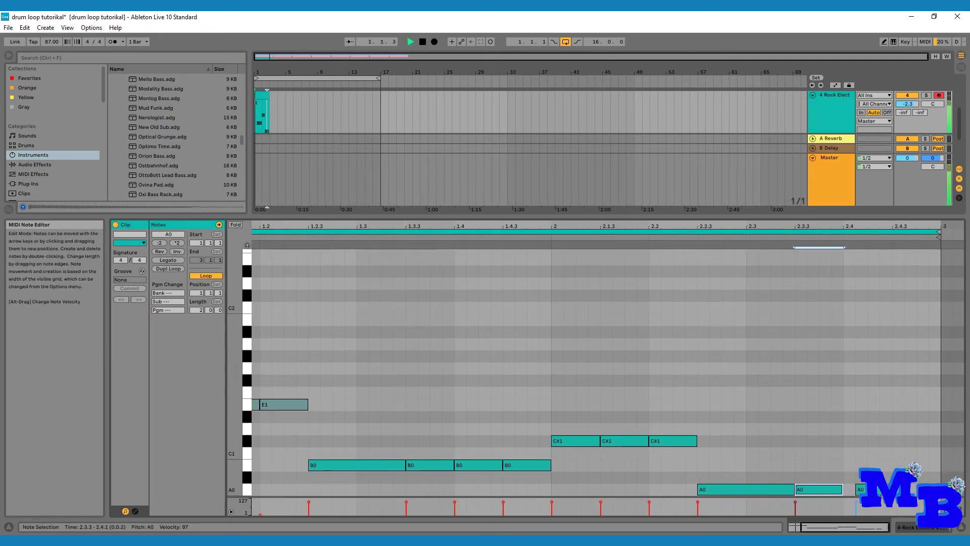
pyautogui.hotkey('ctrl', 'y')
pyautogui.click(890, 463)
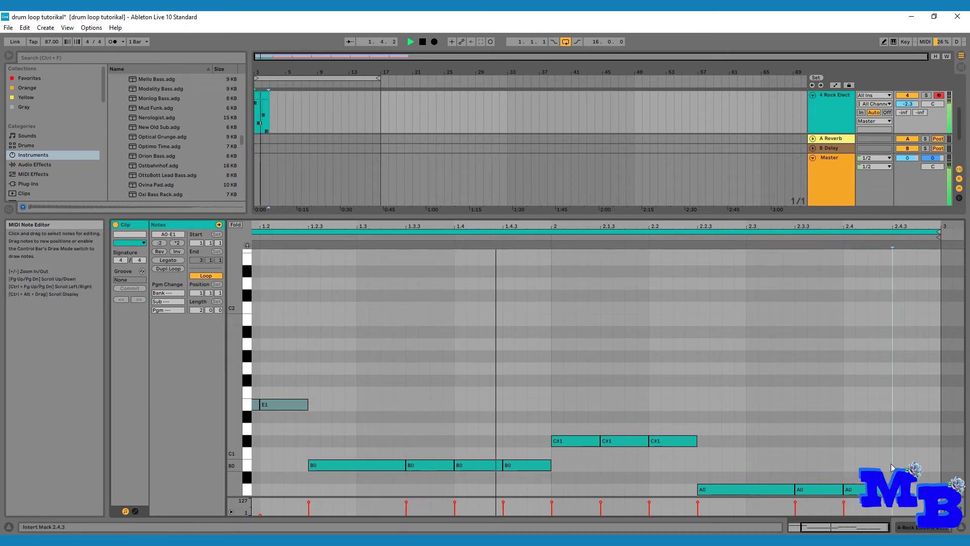
pyautogui.hotkey('ctrl', 'v')
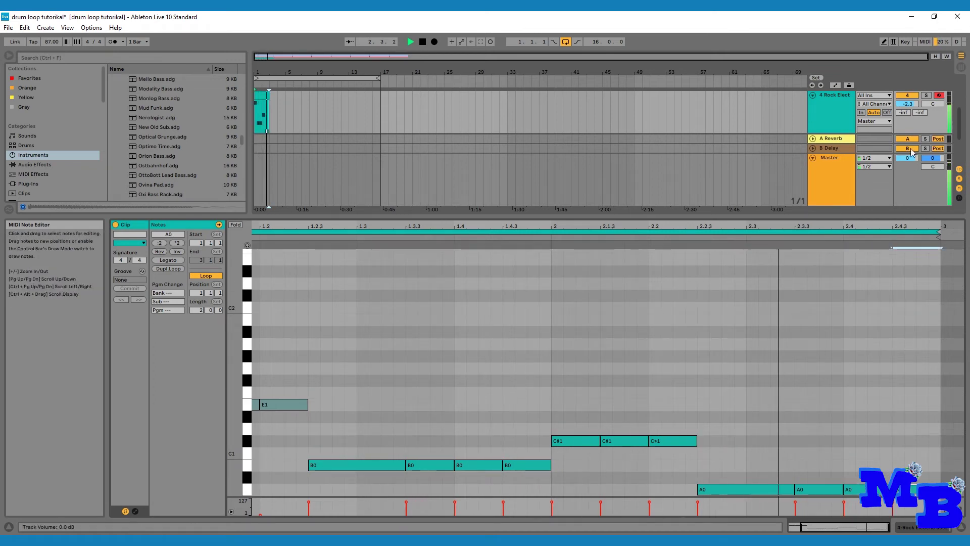
# Step: Lower the Rock Electric Bass track's volume to -4.7 dB and duplicate its two-bar clip three times, up to bar 9
pyautogui.moveTo(907, 104); pyautogui.dragTo(907, 115)
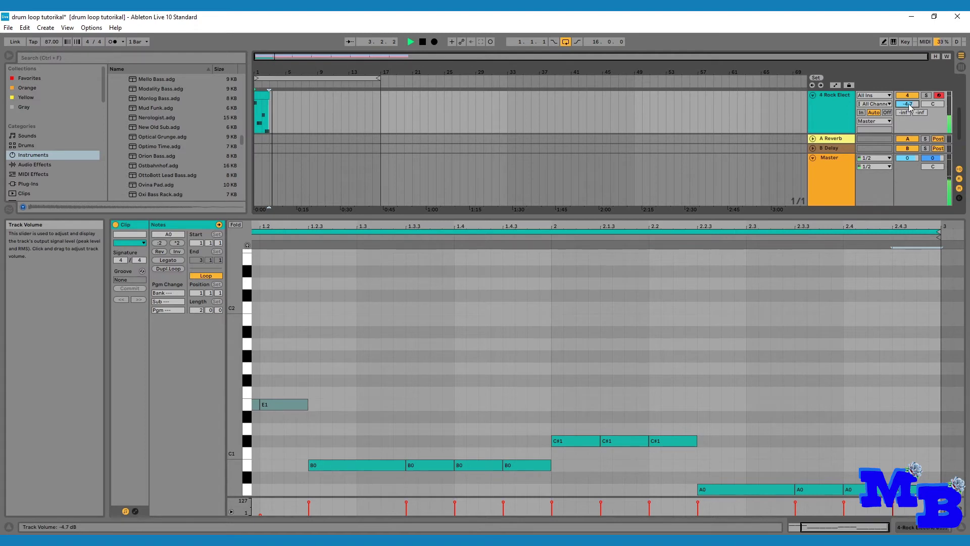
pyautogui.moveTo(448, 217); pyautogui.dragTo(448, 457)
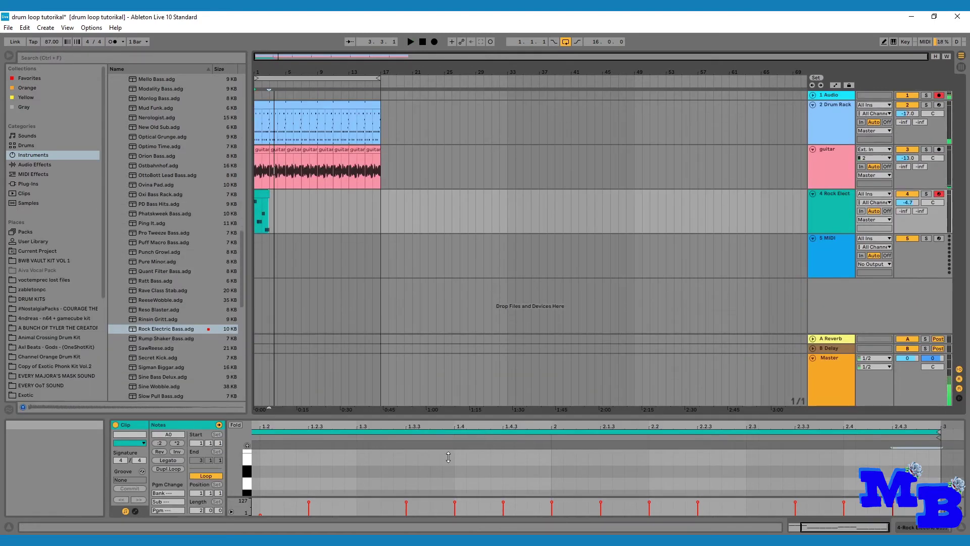
pyautogui.click(268, 214)
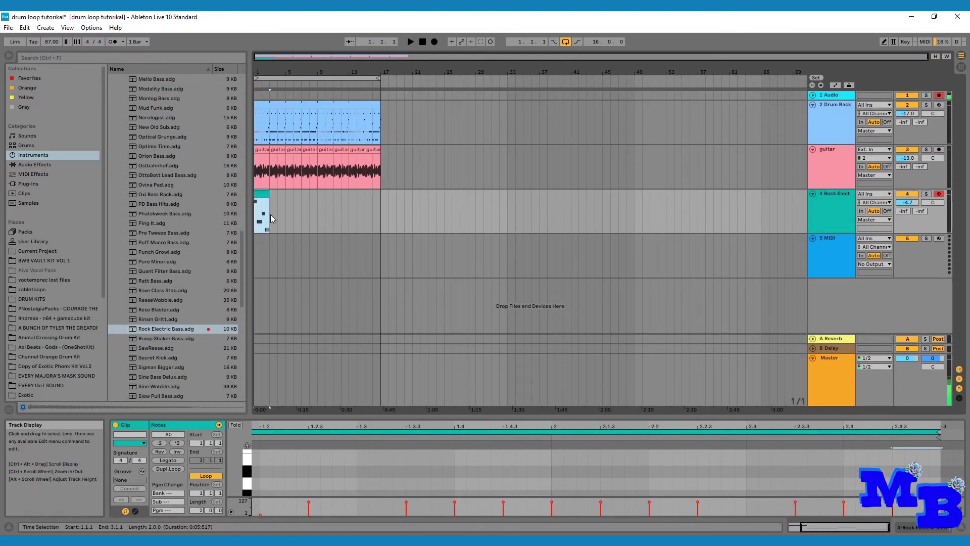
pyautogui.hotkey('ctrl', 'd')
pyautogui.hotkey('ctrl', 'd')
pyautogui.hotkey('ctrl', 'd')
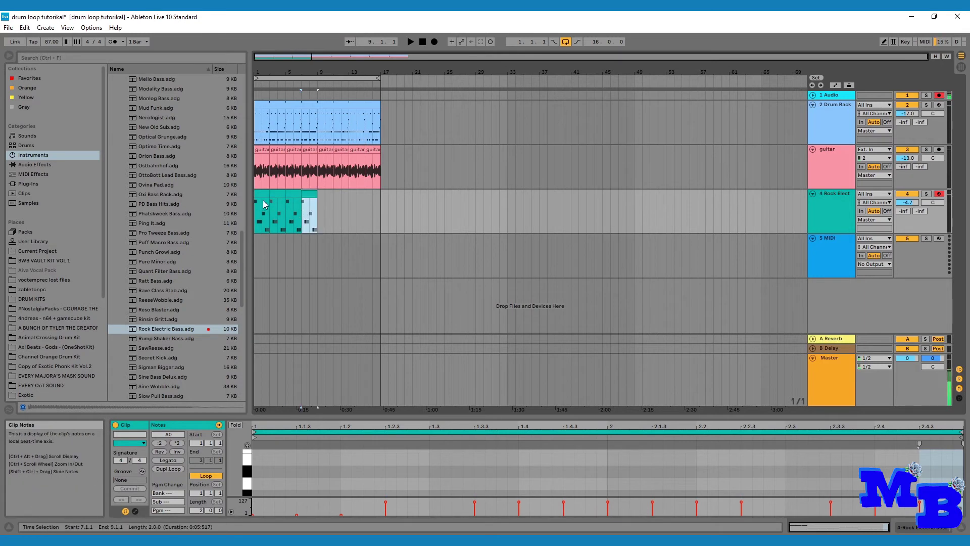
# Step: Play the bass with the loop and lower the Rock Electric Bass track's volume to -13.4 dB
pyautogui.click(265, 204)
pyautogui.press('space')
pyautogui.moveTo(554, 417); pyautogui.dragTo(546, 227)
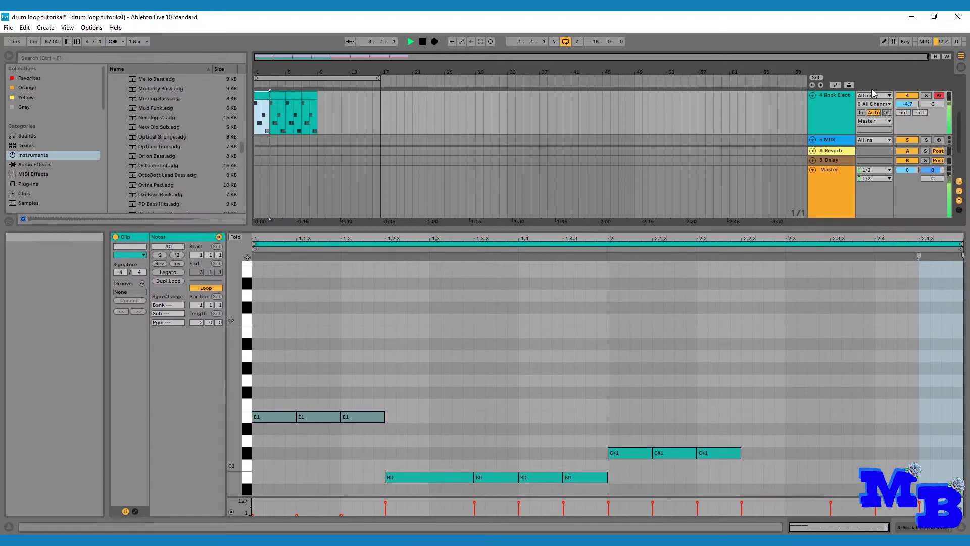
pyautogui.moveTo(907, 104); pyautogui.dragTo(907, 126)
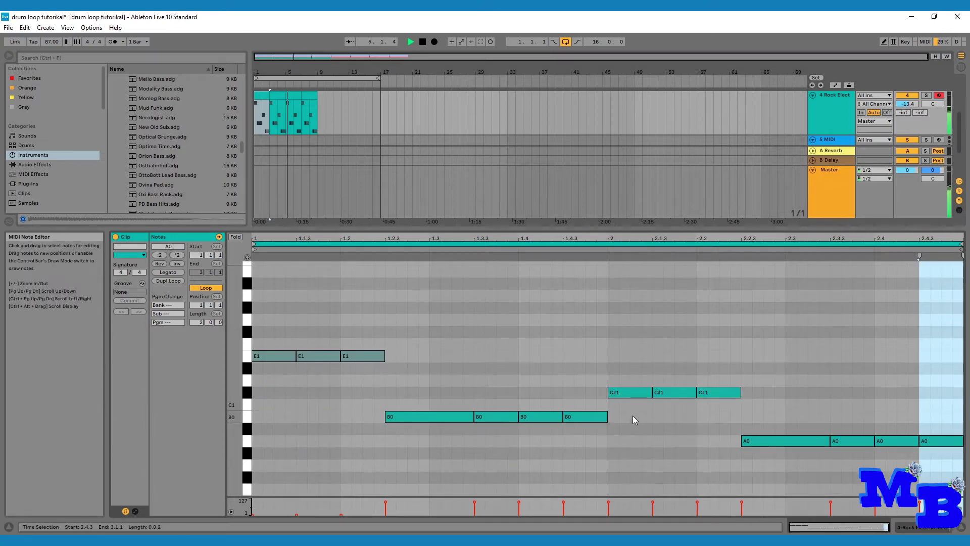
pyautogui.moveTo(270, 97); pyautogui.dragTo(318, 99)
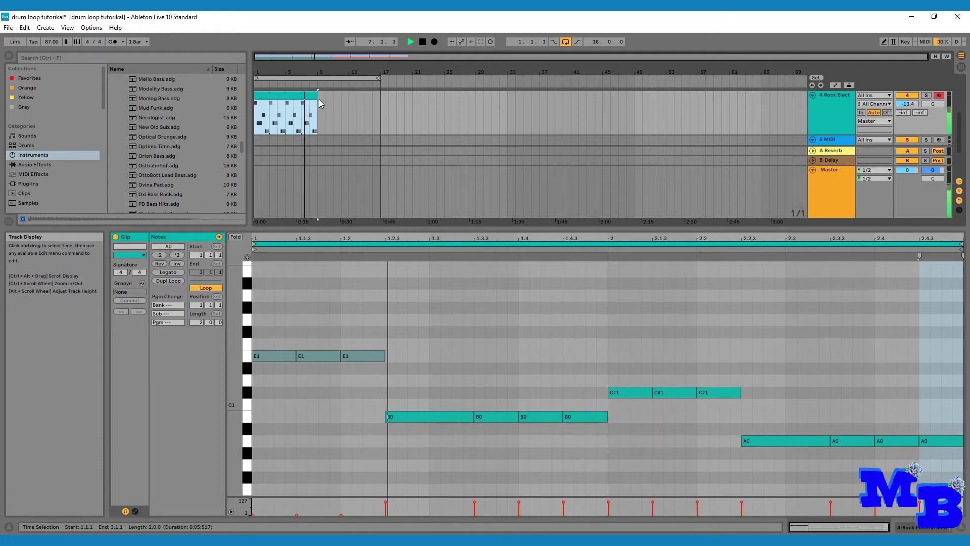
pyautogui.click(423, 43)
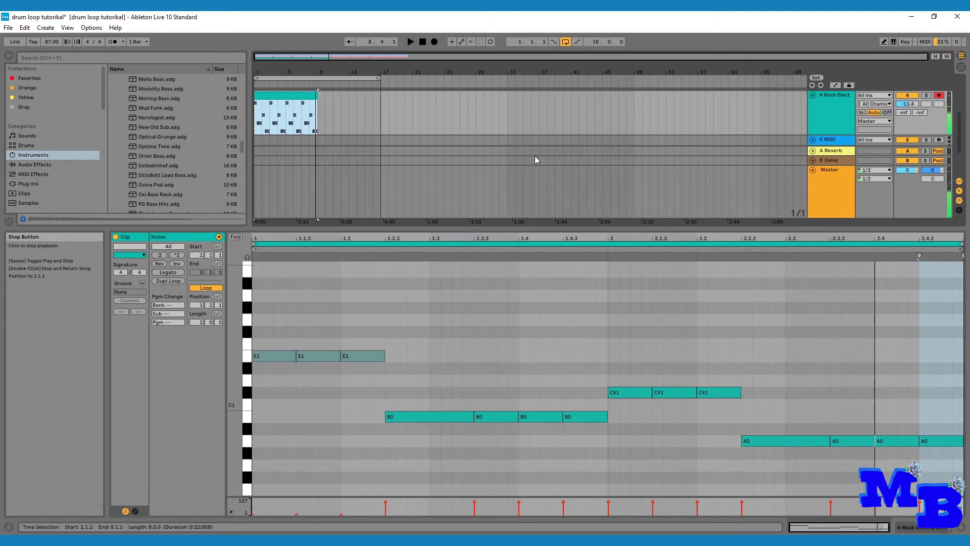
pyautogui.moveTo(602, 229); pyautogui.dragTo(564, 419)
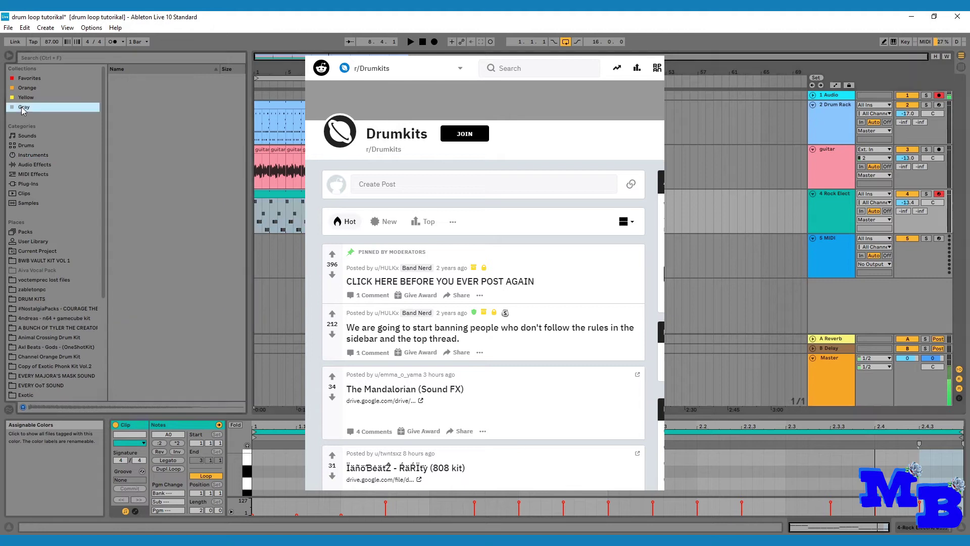
# Step: Find the BASS (1).wav sample in the Favorites collection
pyautogui.click(23, 107)
pyautogui.click(43, 81)
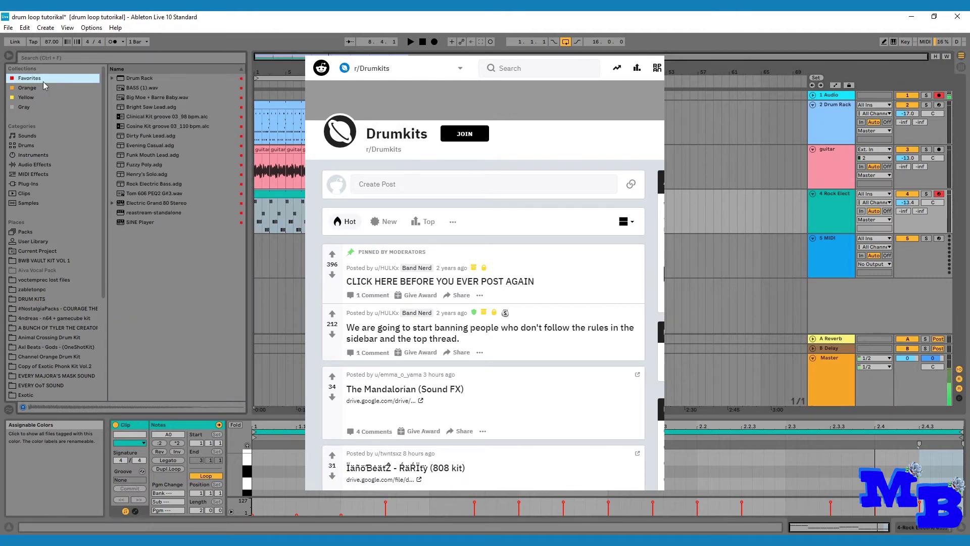
pyautogui.click(155, 91)
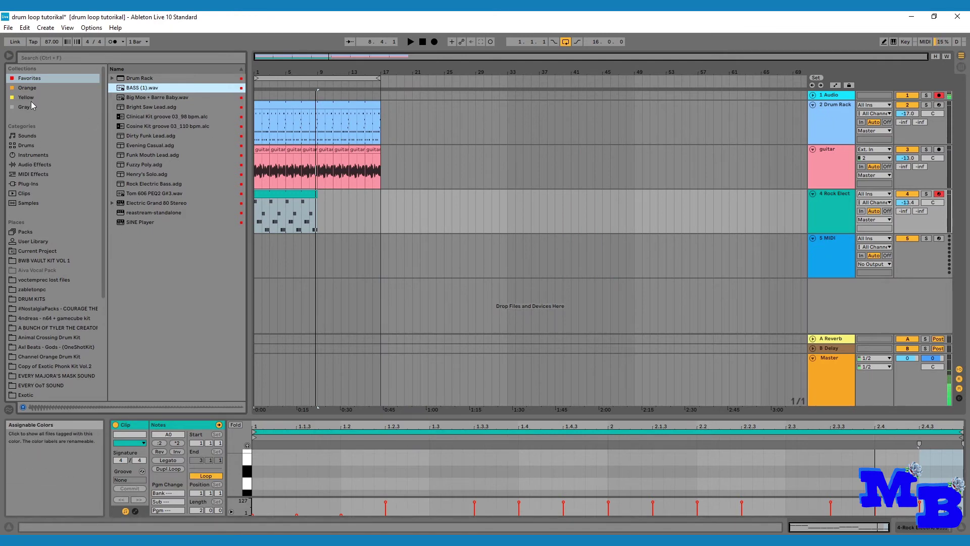
# Step: Load an empty Simpler instrument onto the 5 MIDI track
pyautogui.click(33, 155)
pyautogui.scroll(2, 160, 263)
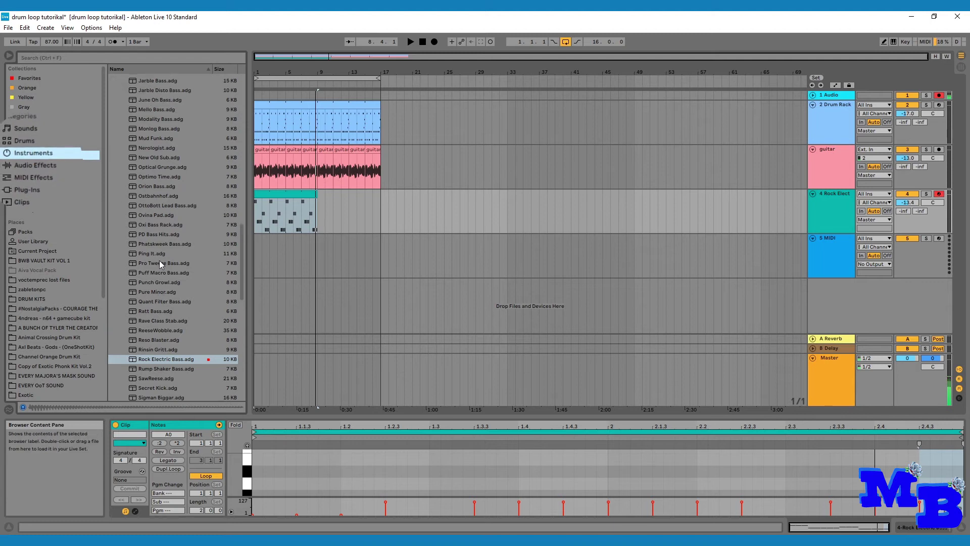
pyautogui.moveTo(243, 247); pyautogui.dragTo(256, 98)
pyautogui.click(119, 126)
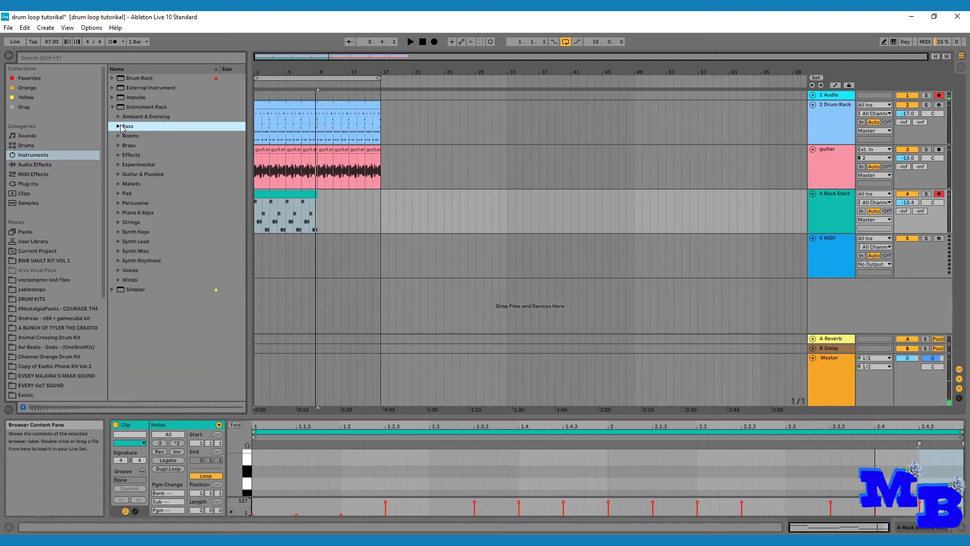
pyautogui.click(112, 108)
pyautogui.click(112, 107)
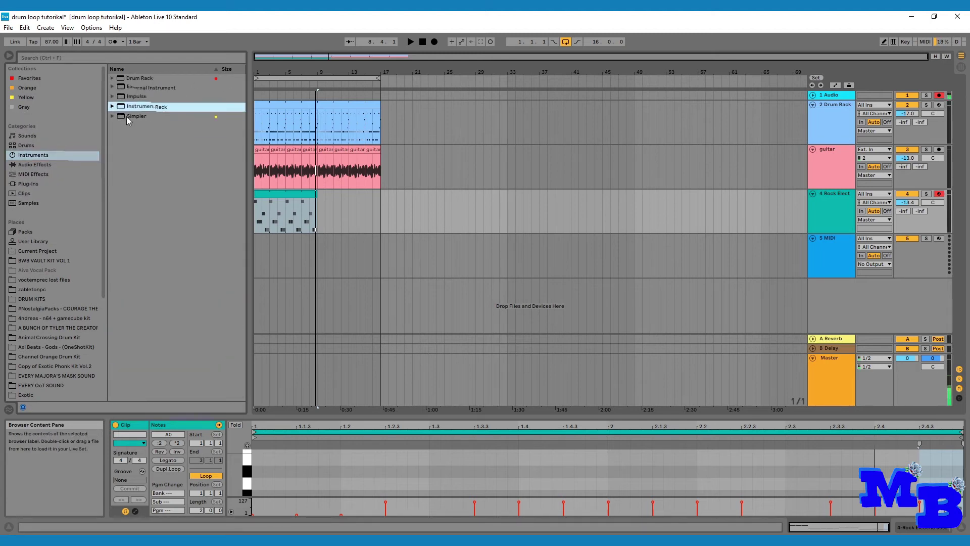
pyautogui.moveTo(128, 116); pyautogui.dragTo(327, 247)
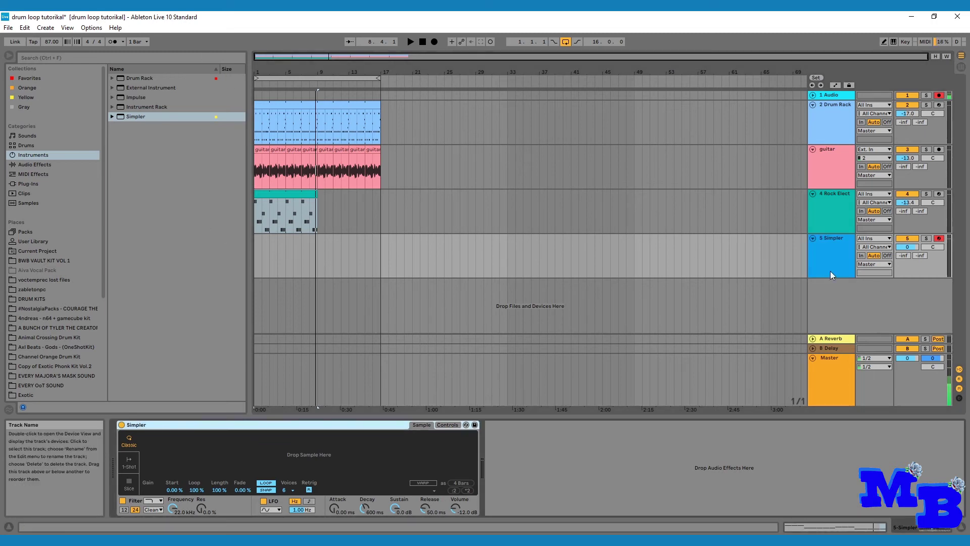
# Step: Load the favourite sample BASS (1).wav into the Simpler
pyautogui.click(31, 80)
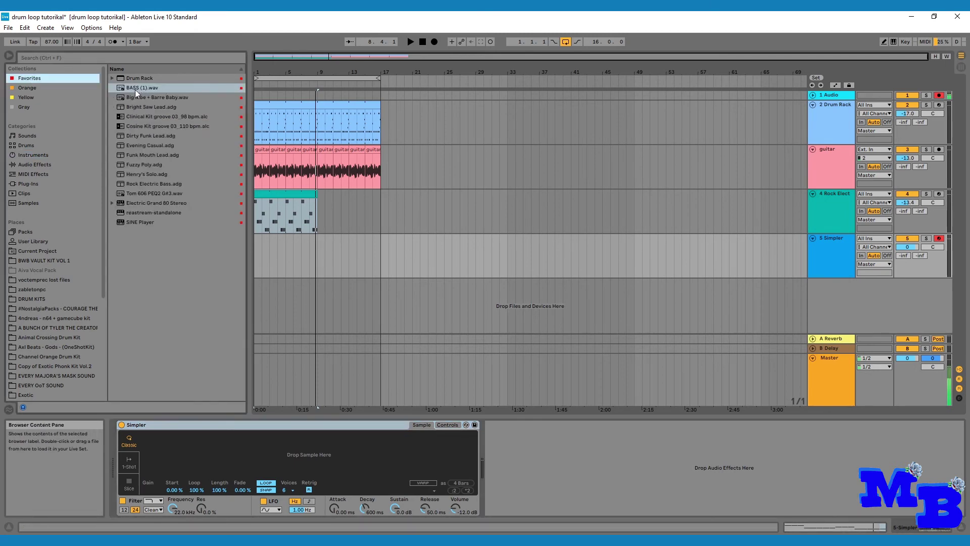
pyautogui.click(137, 88)
pyautogui.moveTo(250, 172); pyautogui.dragTo(310, 455)
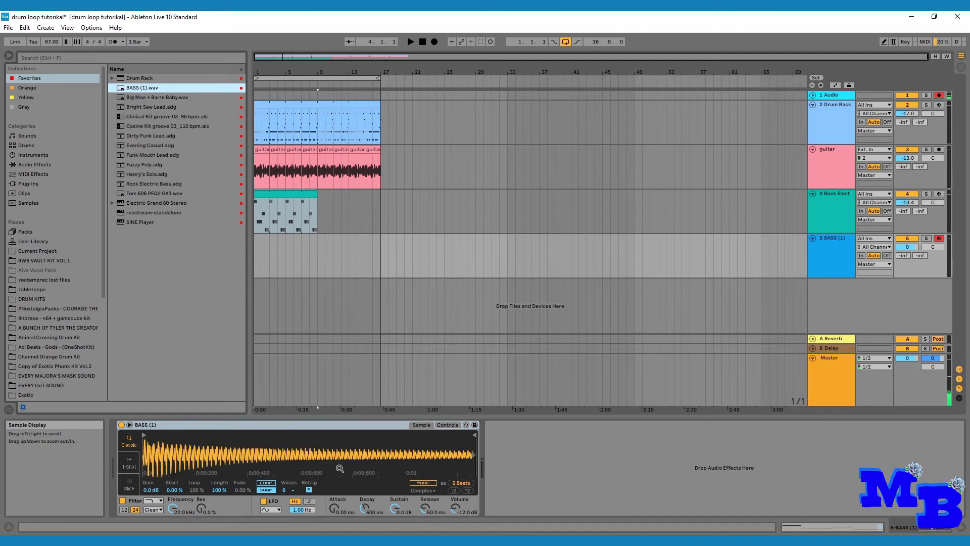
# Step: Create a one-bar MIDI clip at the start of the BASS (1) track and draw a one-beat C1 note in it
pyautogui.click(257, 246)
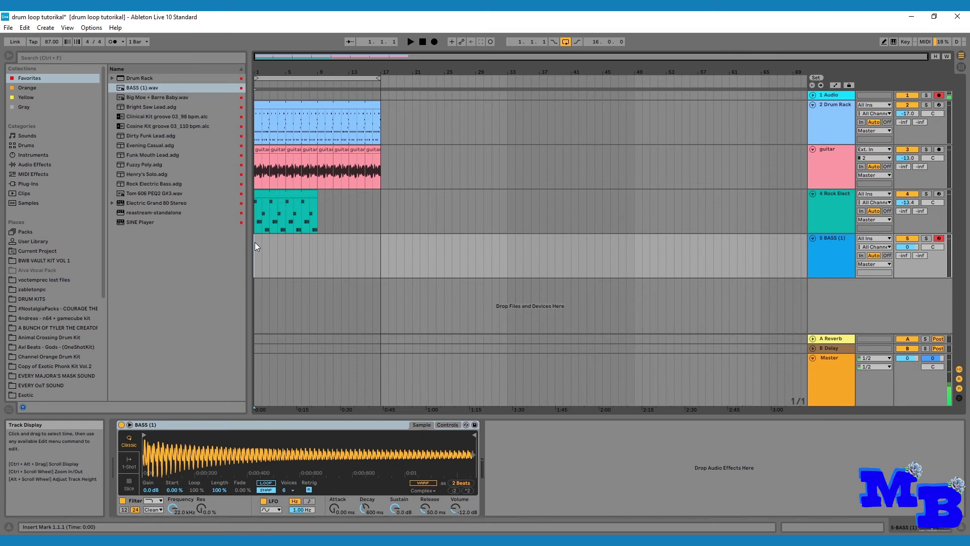
pyautogui.hotkey('ctrl', 'shift', 'm')
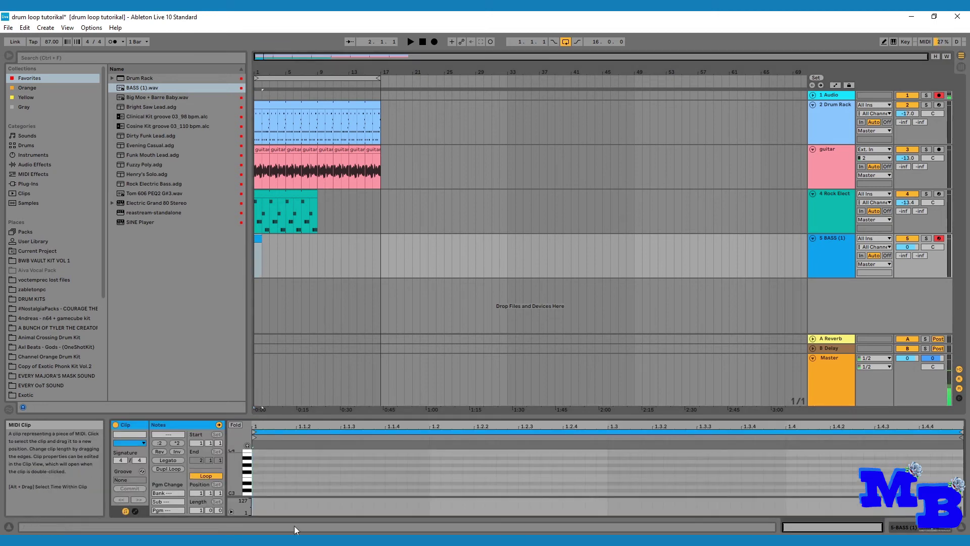
pyautogui.moveTo(317, 417); pyautogui.dragTo(311, 238)
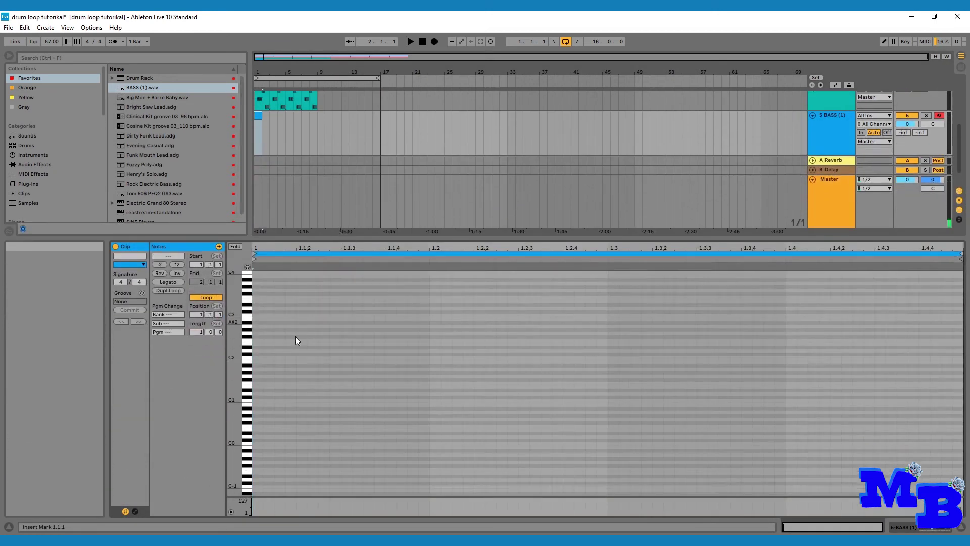
pyautogui.doubleClick(258, 401)
pyautogui.moveTo(265, 402); pyautogui.dragTo(439, 406)
# Step: Lower the BASS (1) track's volume to -4.3 dB and play its new clip from the start
pyautogui.moveTo(571, 238); pyautogui.dragTo(621, 387)
pyautogui.moveTo(907, 247); pyautogui.dragTo(907, 253)
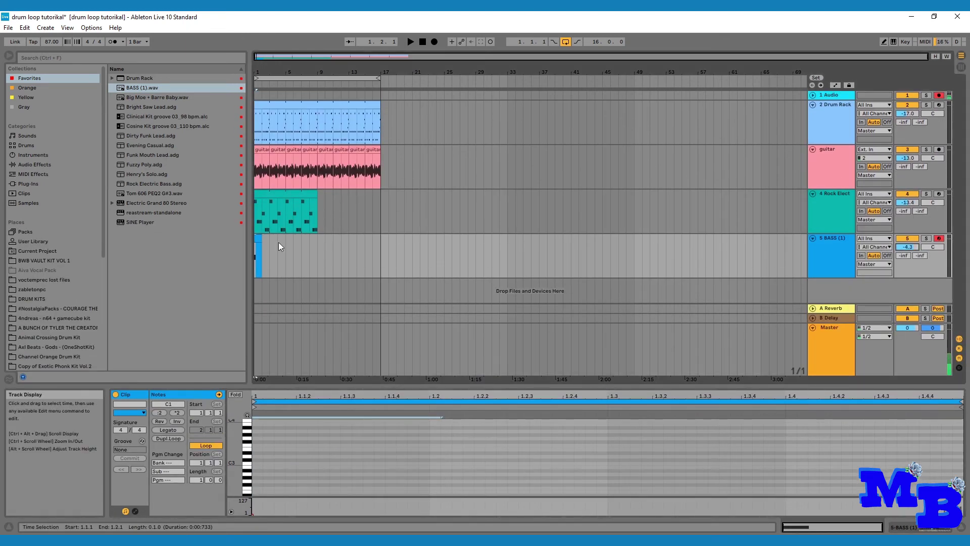
pyautogui.click(259, 238)
pyautogui.doubleClick(833, 251)
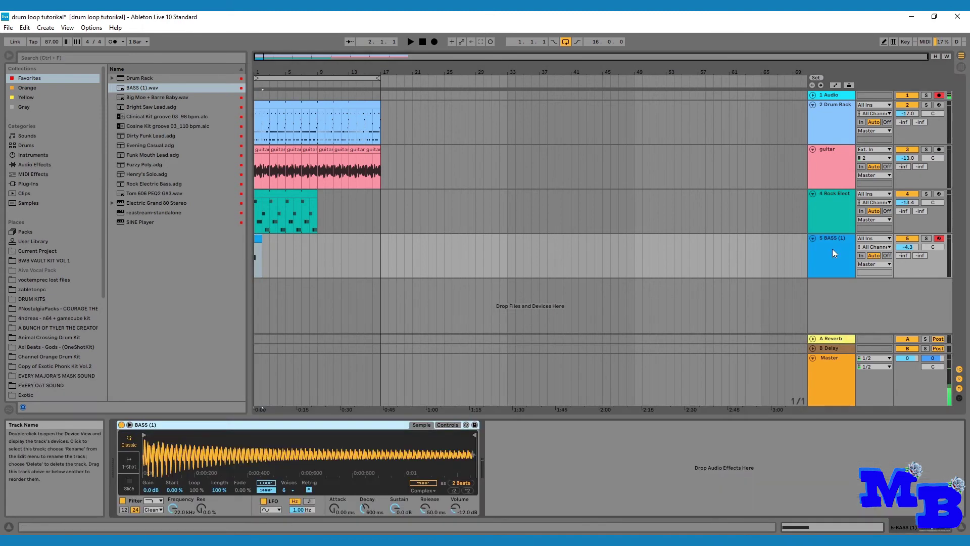
pyautogui.click(258, 239)
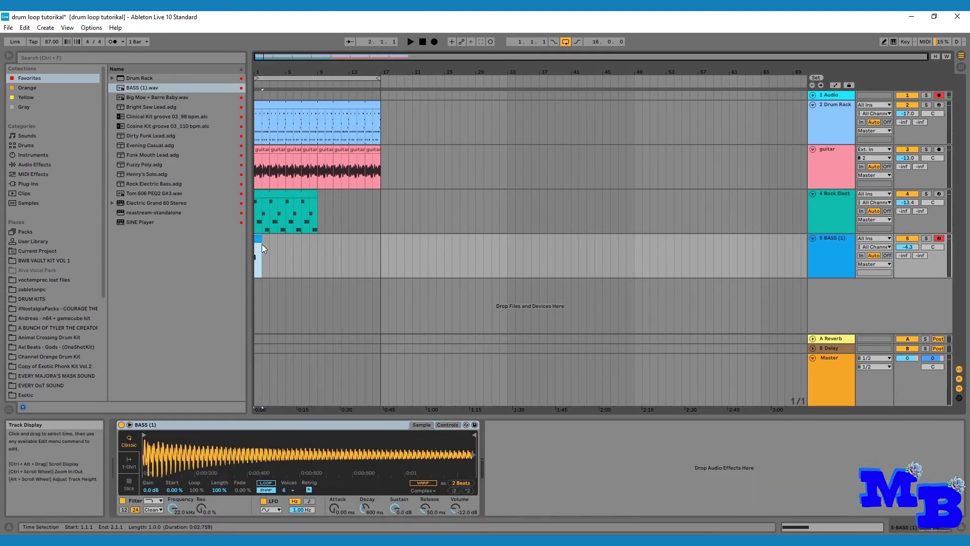
pyautogui.press('space')
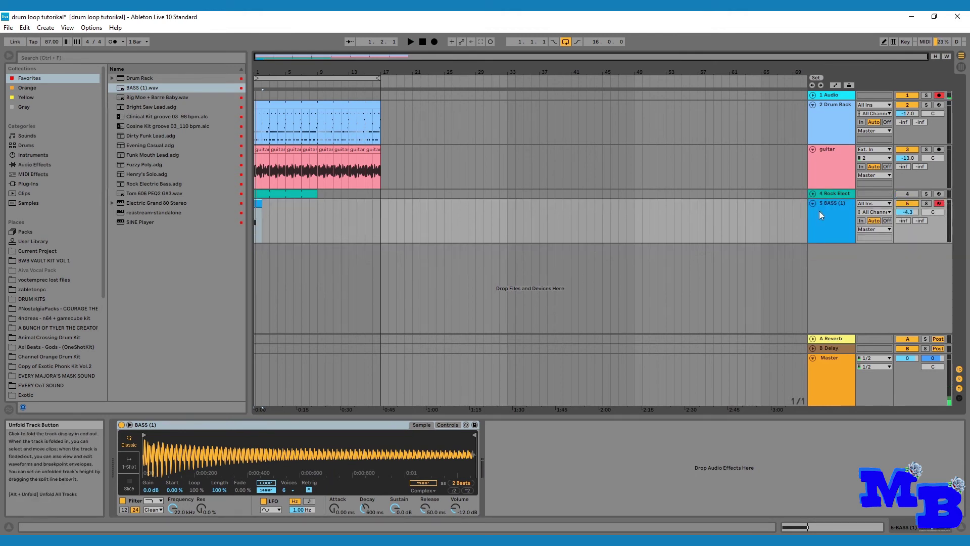
# Step: Deactivate and fold the Rock Electric Bass track, and reset the BASS (1) track's volume to 0 dB while playing its clip
pyautogui.click(812, 194)
pyautogui.click(258, 203)
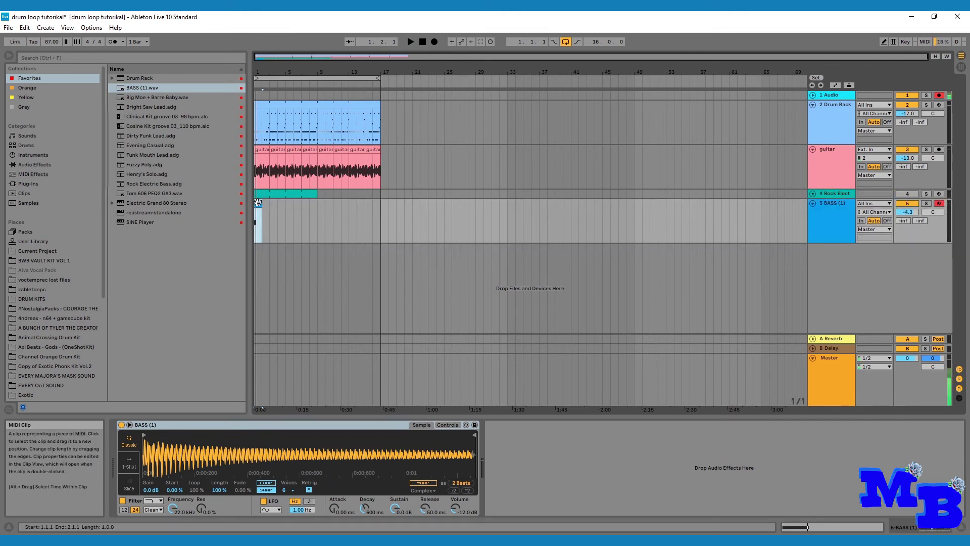
pyautogui.press('space')
pyautogui.doubleClick(257, 203)
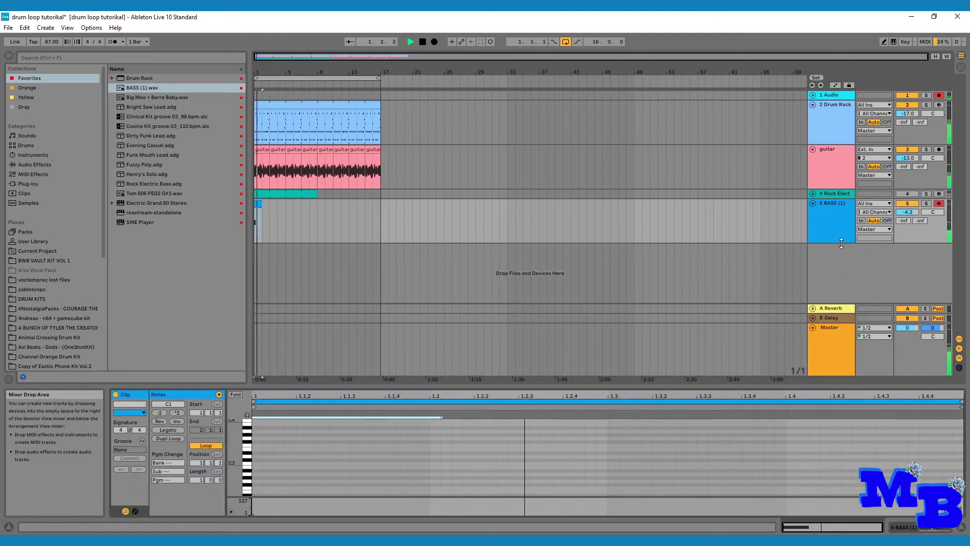
pyautogui.doubleClick(907, 212)
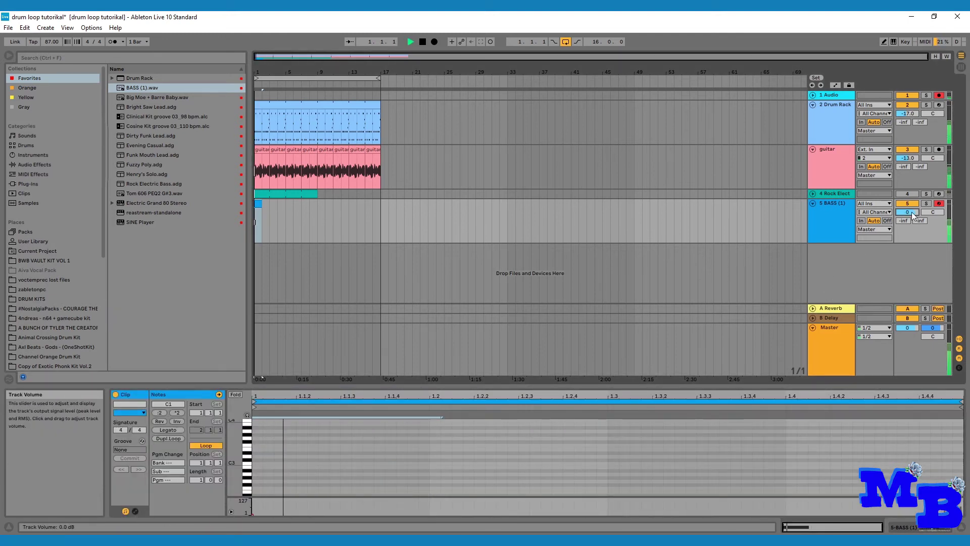
pyautogui.click(823, 210)
pyautogui.press('space')
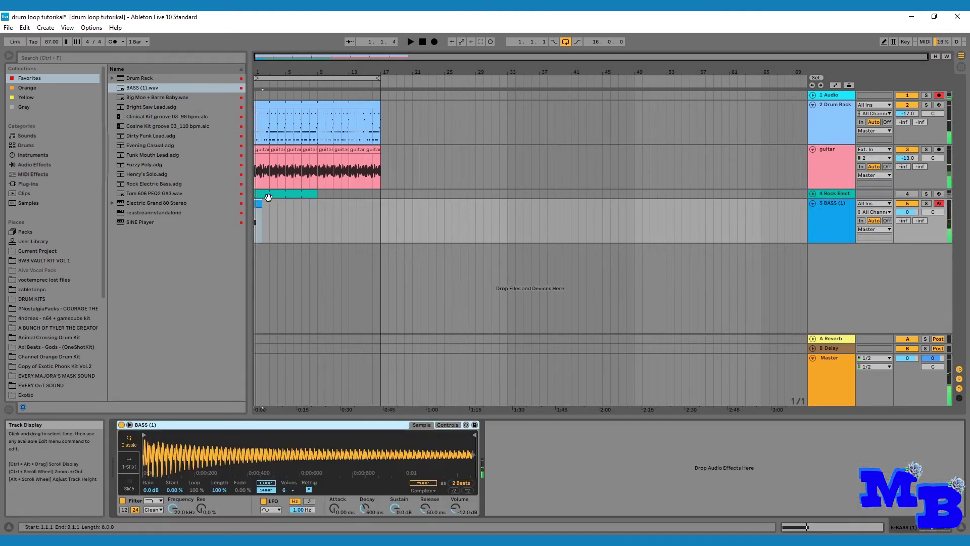
# Step: Transpose the BASS (1) clip's C1 note up two octaves to C3, playing it back to check the pitch
pyautogui.click(259, 204)
pyautogui.press('space')
pyautogui.moveTo(324, 386); pyautogui.dragTo(331, 175)
pyautogui.press('space')
pyautogui.hotkey('shift', 'Up')
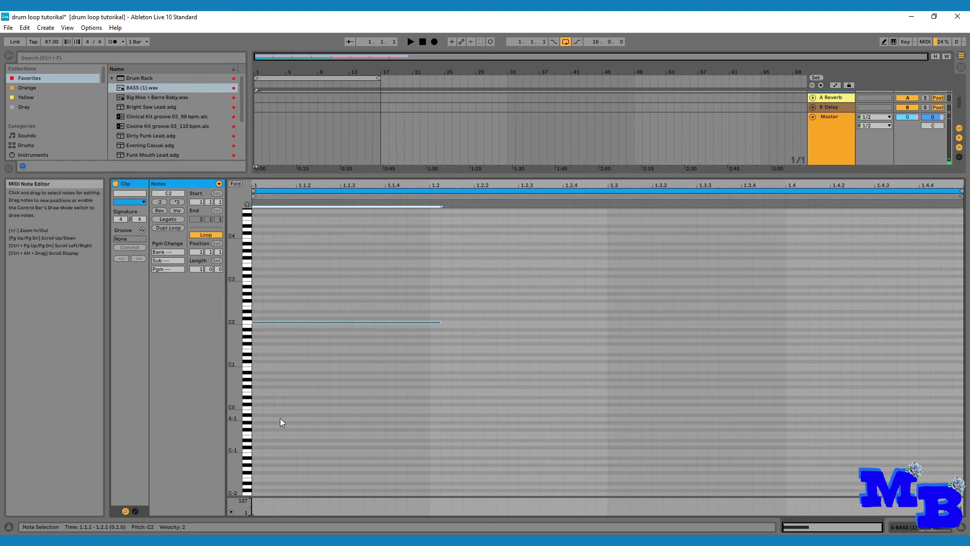
pyautogui.press('space')
pyautogui.hotkey('shift', 'Up')
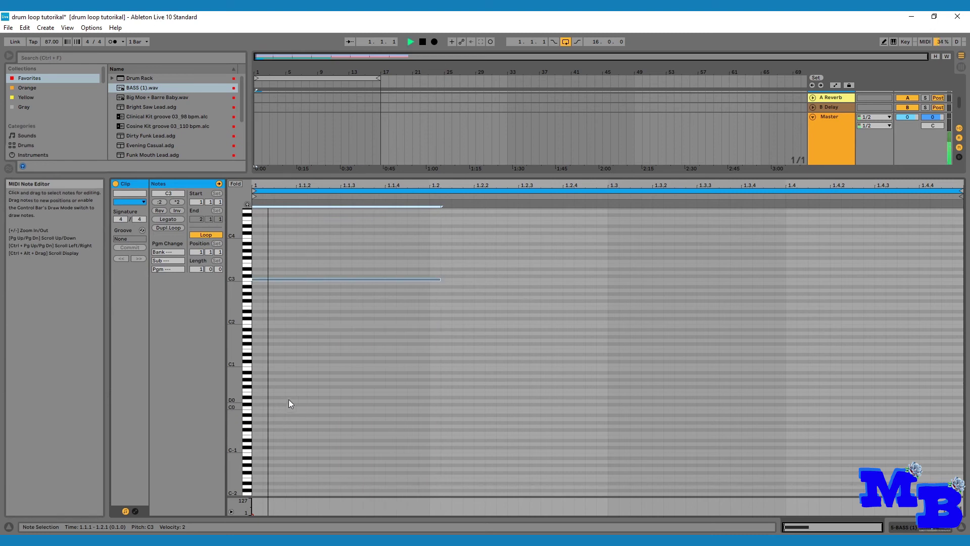
# Step: Try the BASS (1) clip's note an octave higher at C4 and return it to C3
pyautogui.hotkey('shift', 'Up')
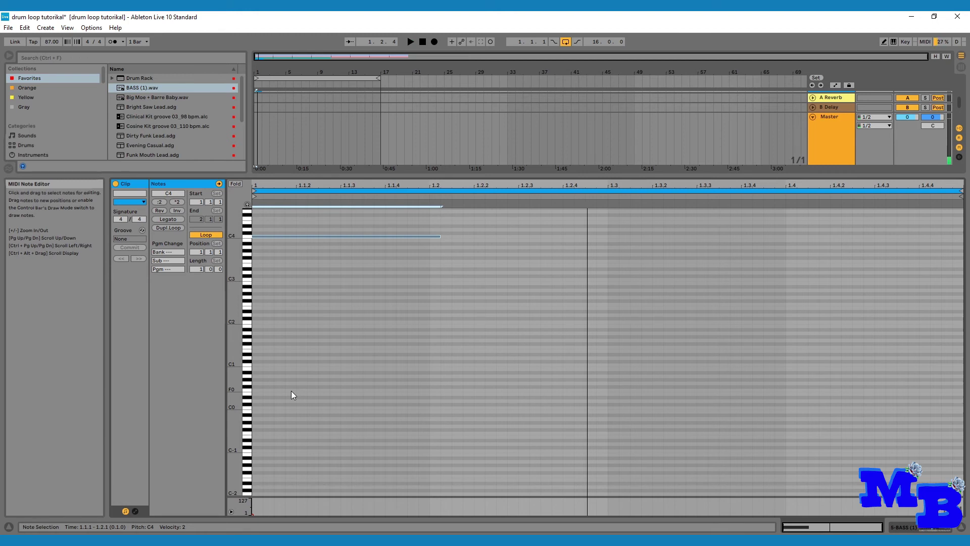
pyautogui.hotkey('shift', 'Down')
pyautogui.moveTo(412, 174); pyautogui.dragTo(419, 464)
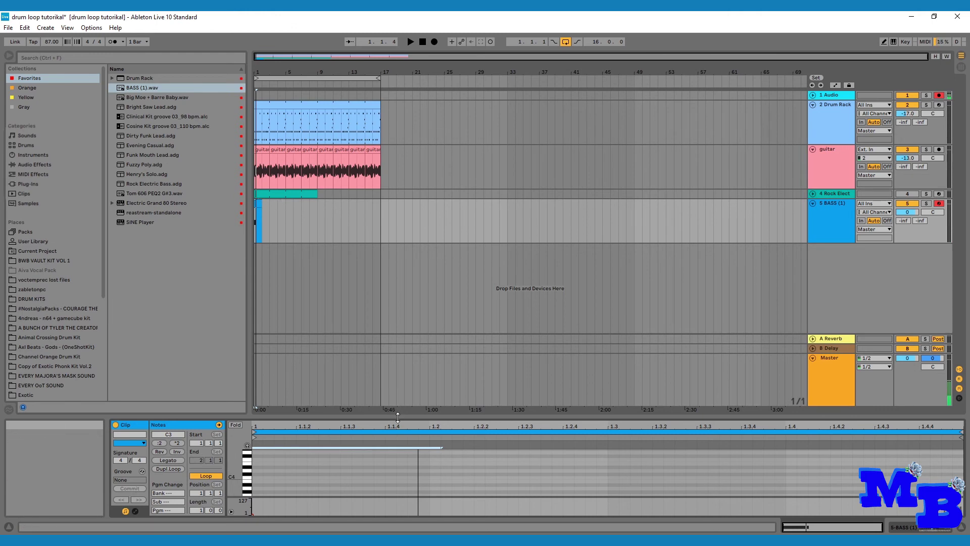
pyautogui.moveTo(398, 417); pyautogui.dragTo(398, 261)
# Step: Add the Tuner audio effect to the BASS (1) track and play the clip to read the sample's pitch
pyautogui.click(256, 136)
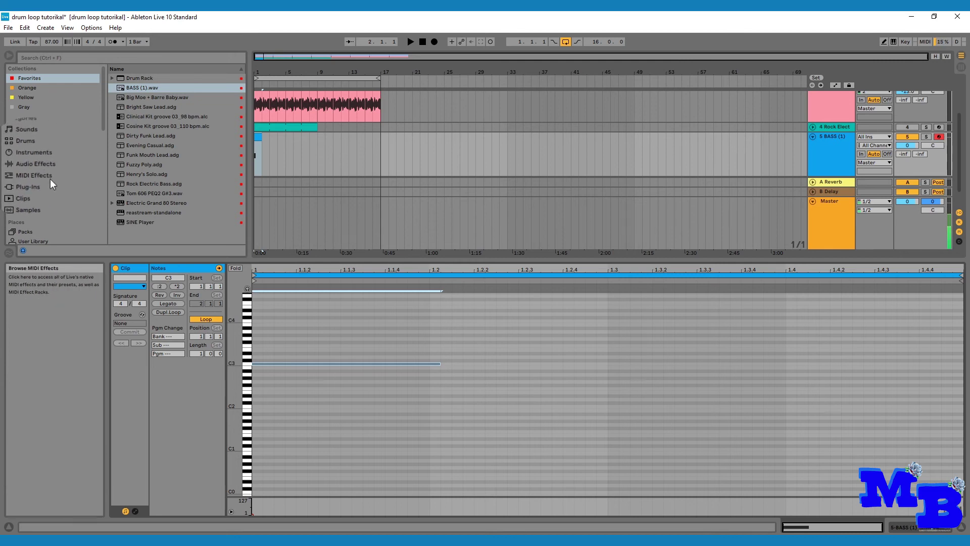
pyautogui.click(51, 161)
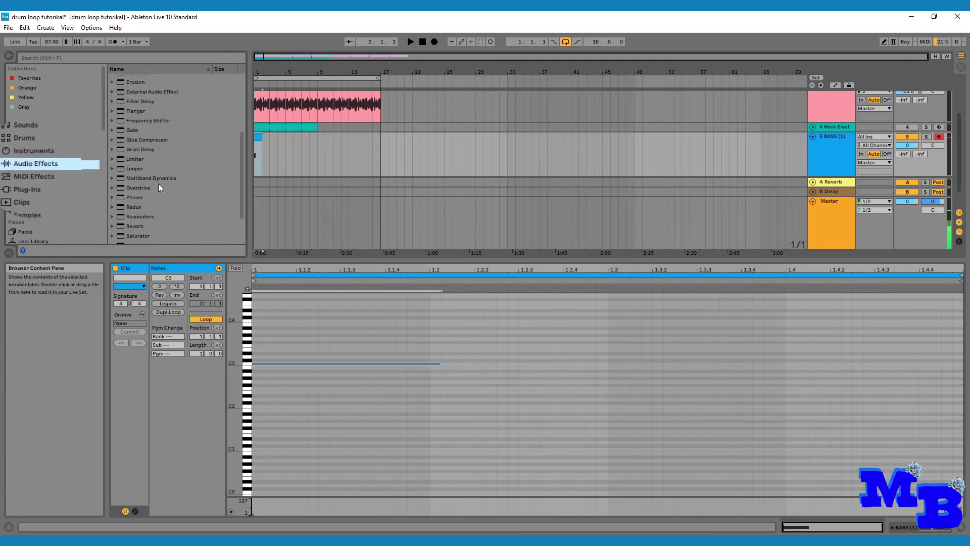
pyautogui.scroll(-5, 160, 188)
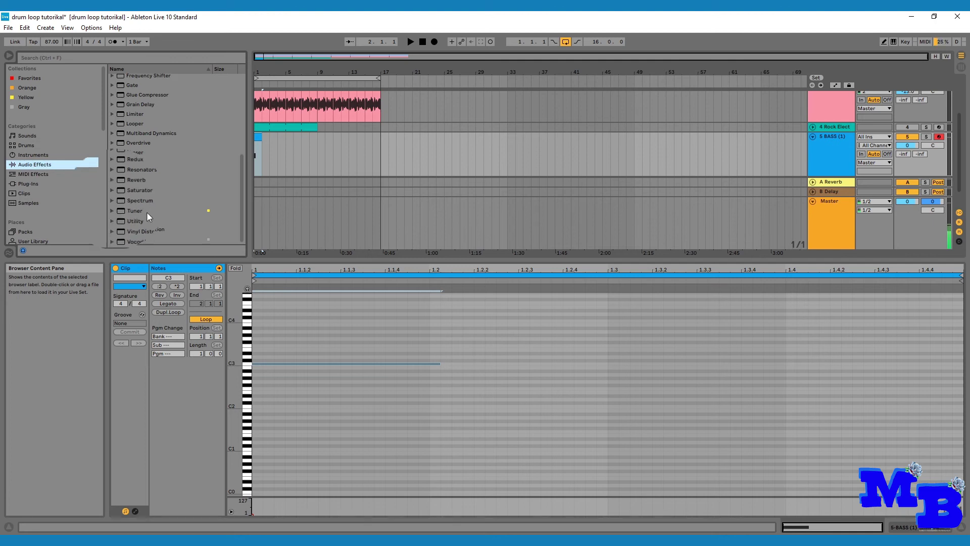
pyautogui.moveTo(142, 210); pyautogui.dragTo(418, 141)
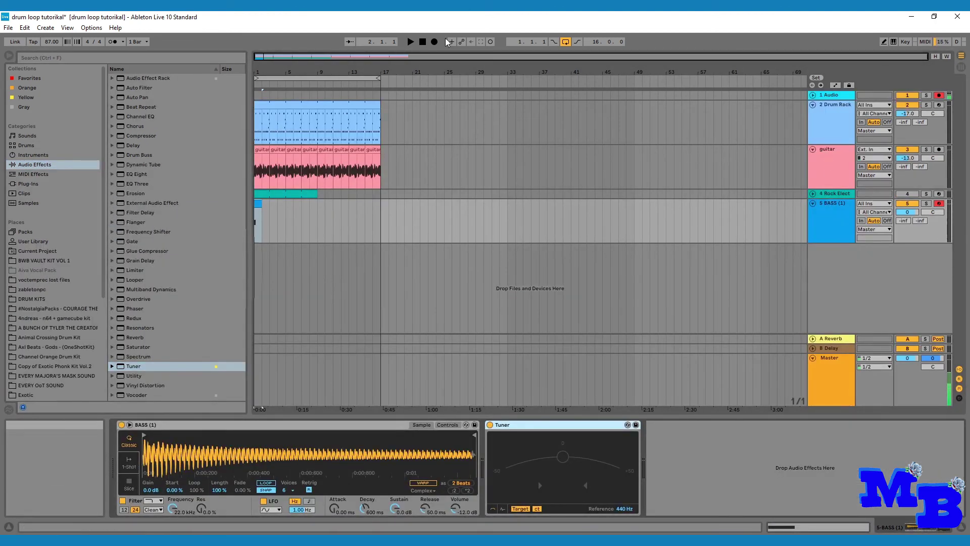
pyautogui.click(416, 43)
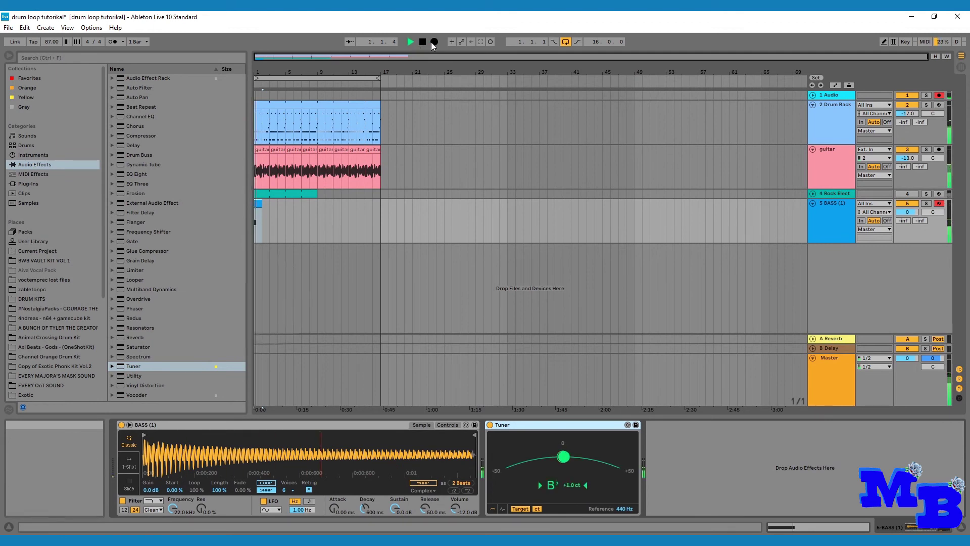
pyautogui.click(424, 42)
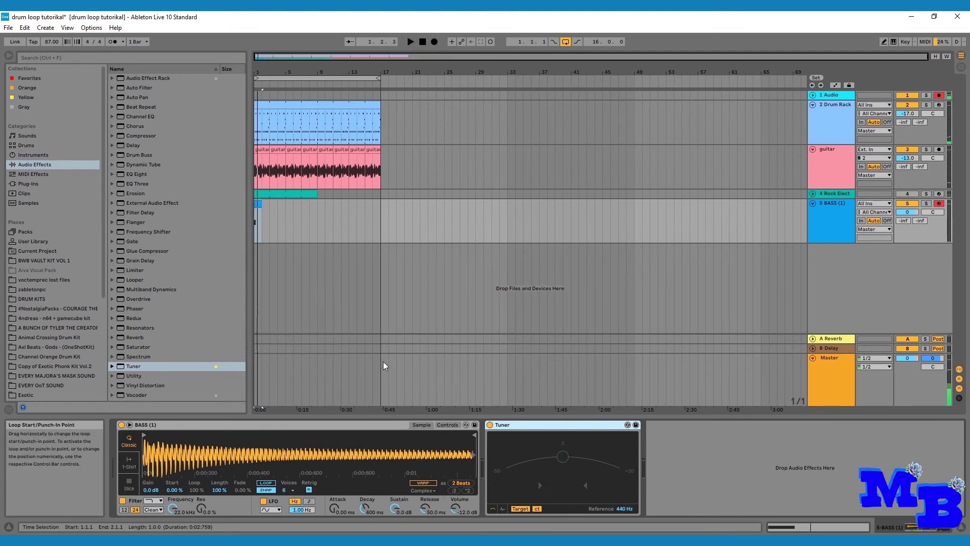
# Step: Set the global transpose of the BASS (1) Simpler to +2 st and check the pitch in Tuner during playback
pyautogui.click(457, 426)
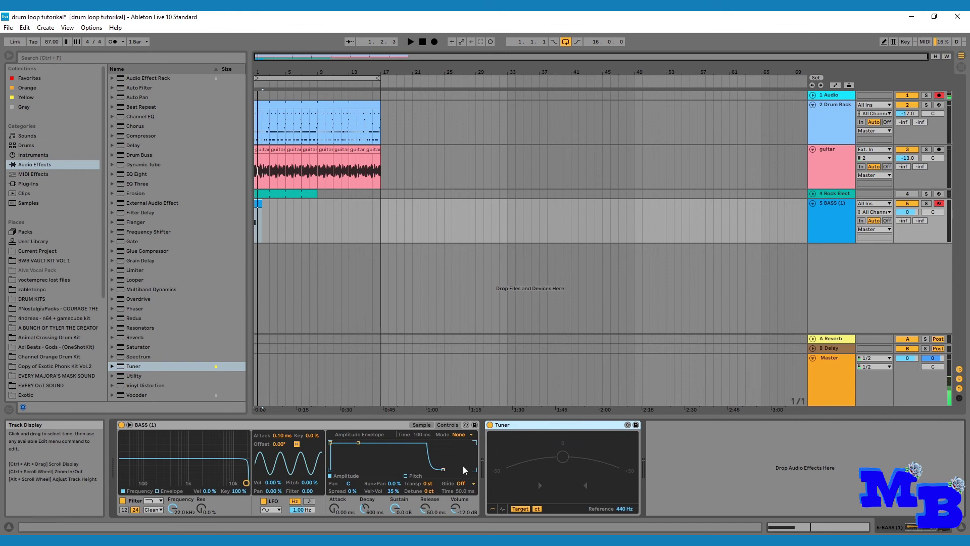
pyautogui.press('space')
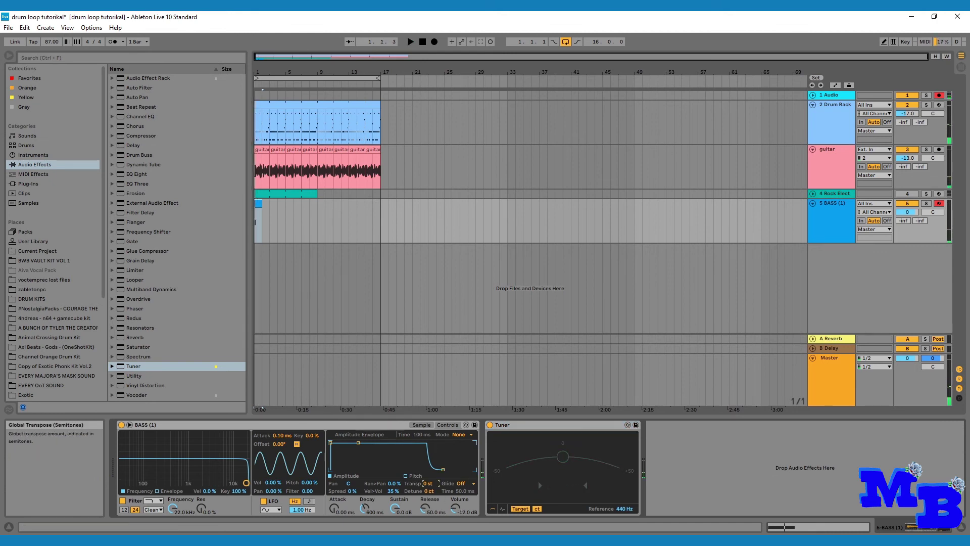
pyautogui.click(422, 425)
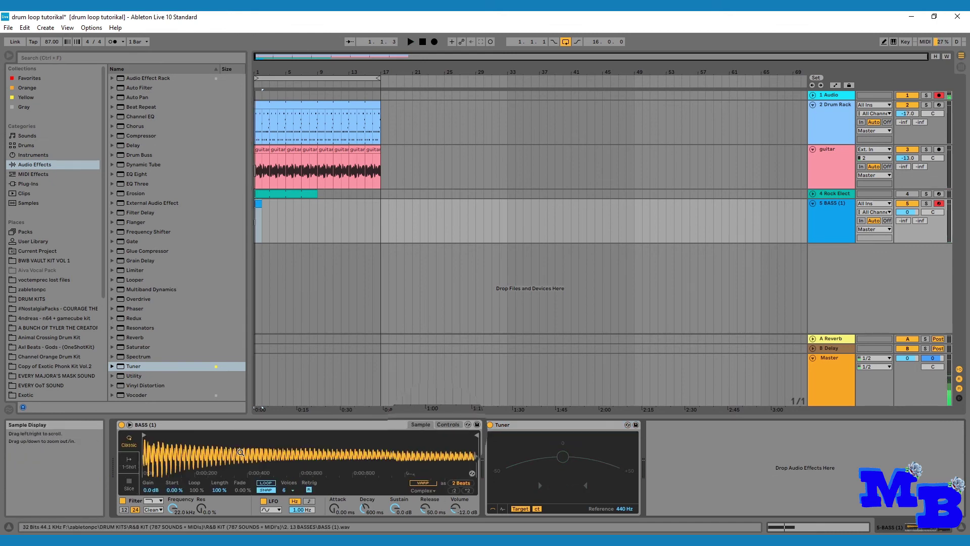
pyautogui.click(456, 426)
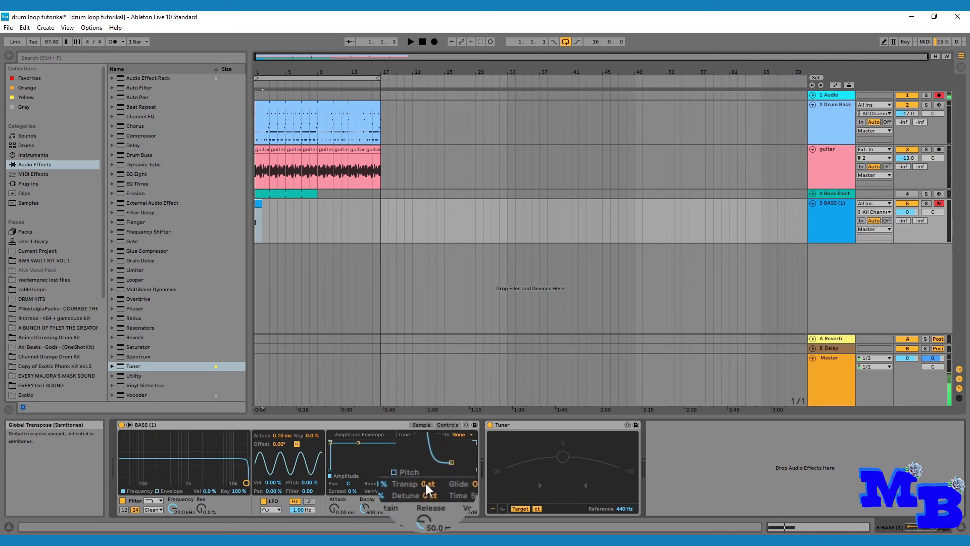
pyautogui.moveTo(427, 486); pyautogui.dragTo(427, 481)
pyautogui.press('space')
pyautogui.press('space')
pyautogui.press('space')
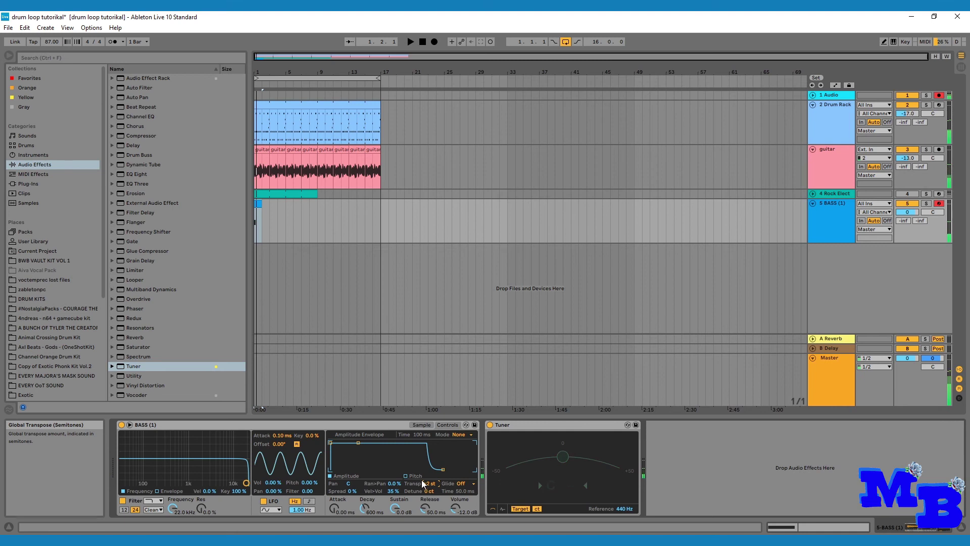
pyautogui.press('space')
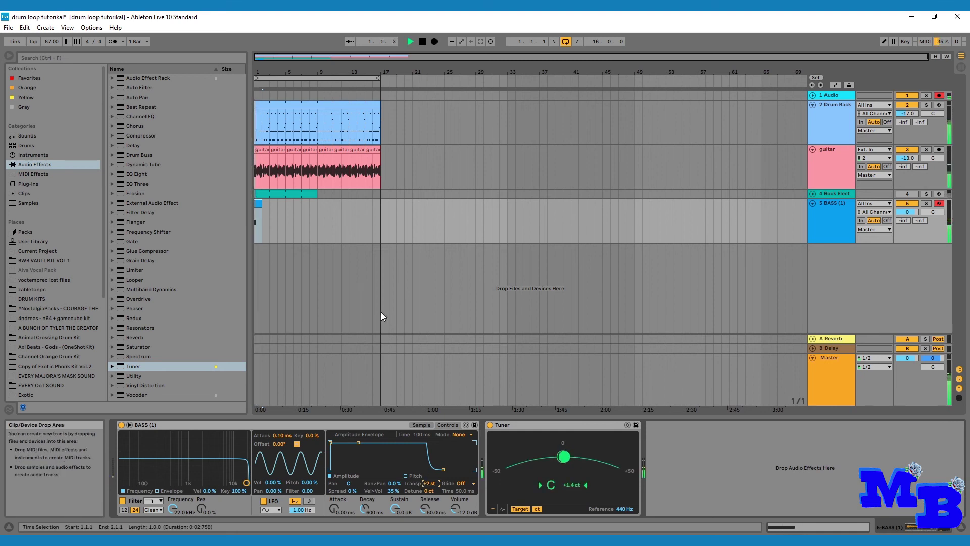
pyautogui.press('space')
# Step: Examine the notes of the first Rock Electric Bass clip and briefly unfold its track
pyautogui.click(259, 204)
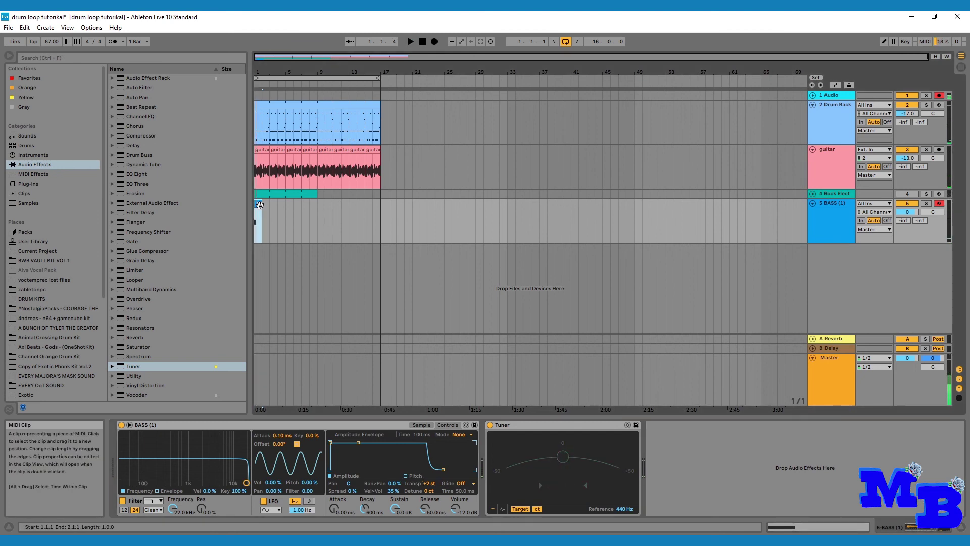
pyautogui.doubleClick(265, 194)
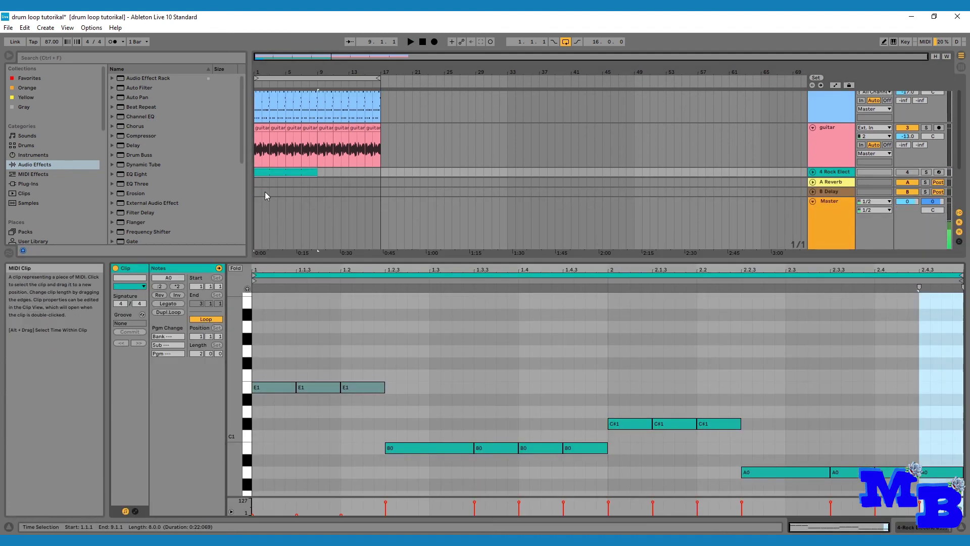
pyautogui.moveTo(263, 356); pyautogui.dragTo(441, 412)
pyautogui.hotkey('ctrl', 'a')
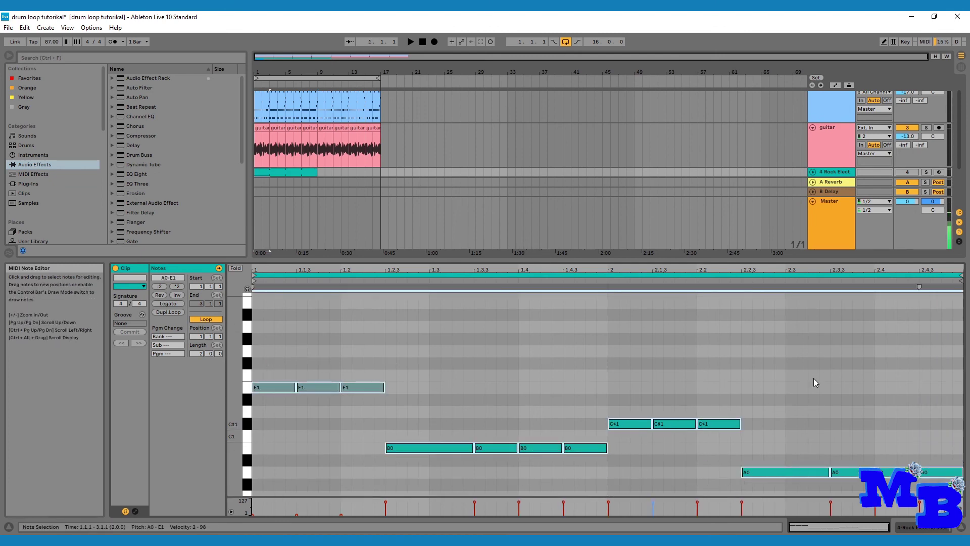
pyautogui.scroll(-3, 343, 176)
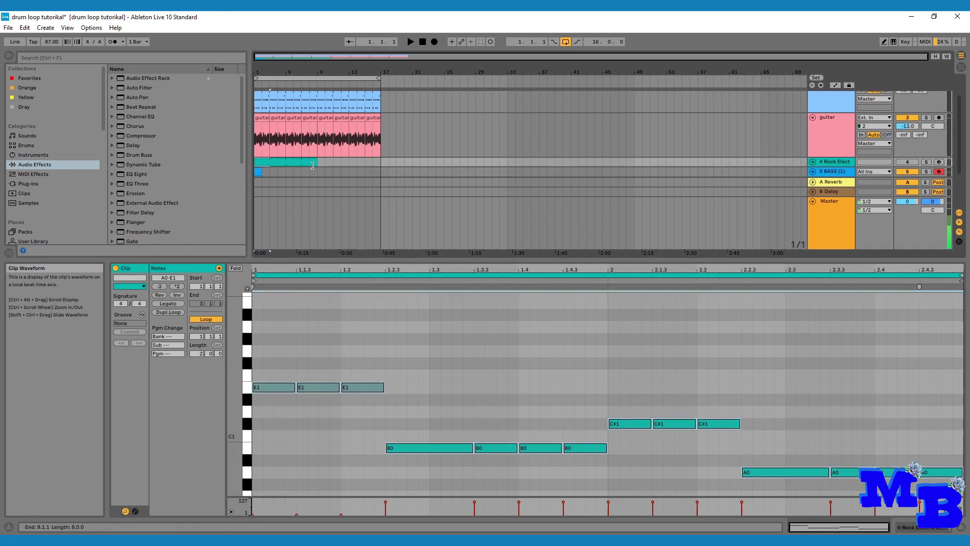
pyautogui.doubleClick(827, 144)
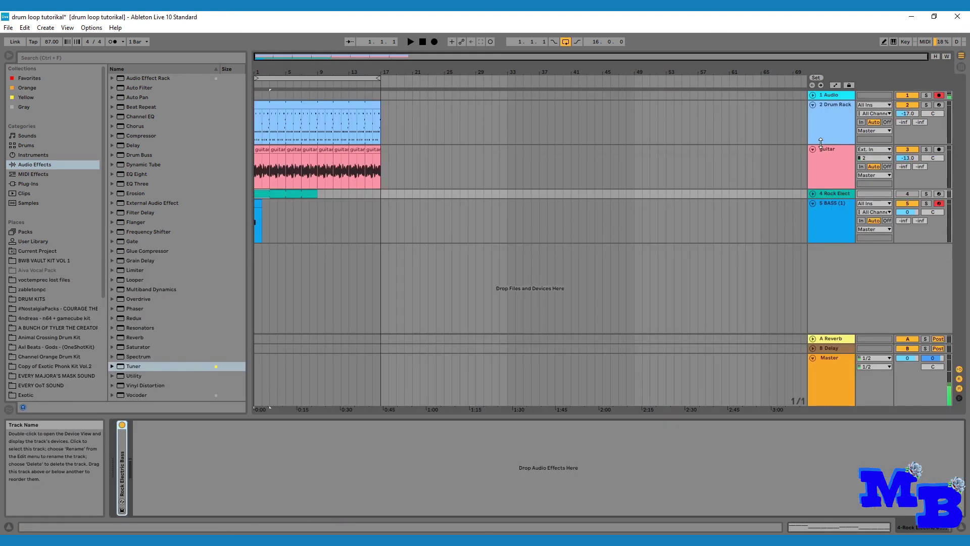
pyautogui.click(813, 194)
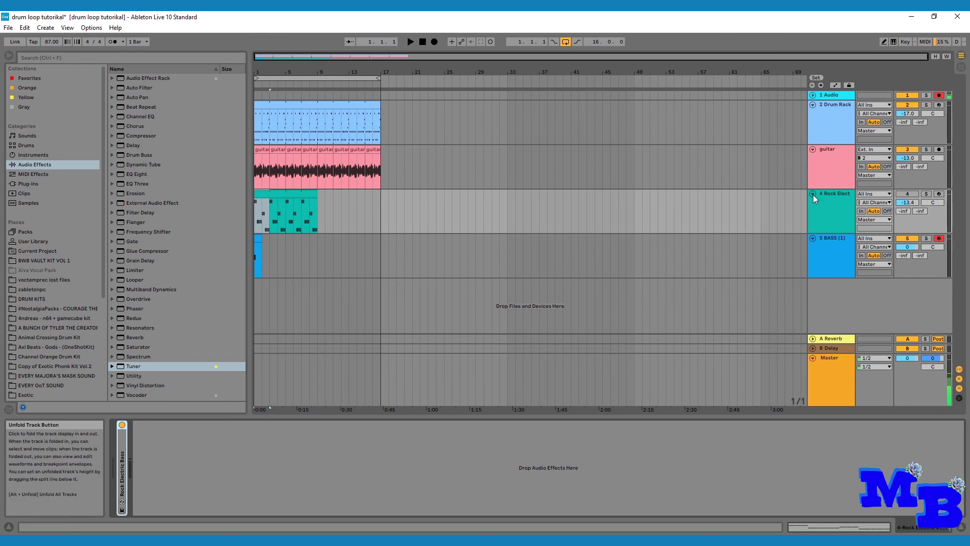
pyautogui.click(813, 194)
pyautogui.click(808, 200)
# Step: Copy the eight bars of Rock Electric Bass clips onto the BASS (1) track from bar 1, replacing the one-bar test clip
pyautogui.click(257, 201)
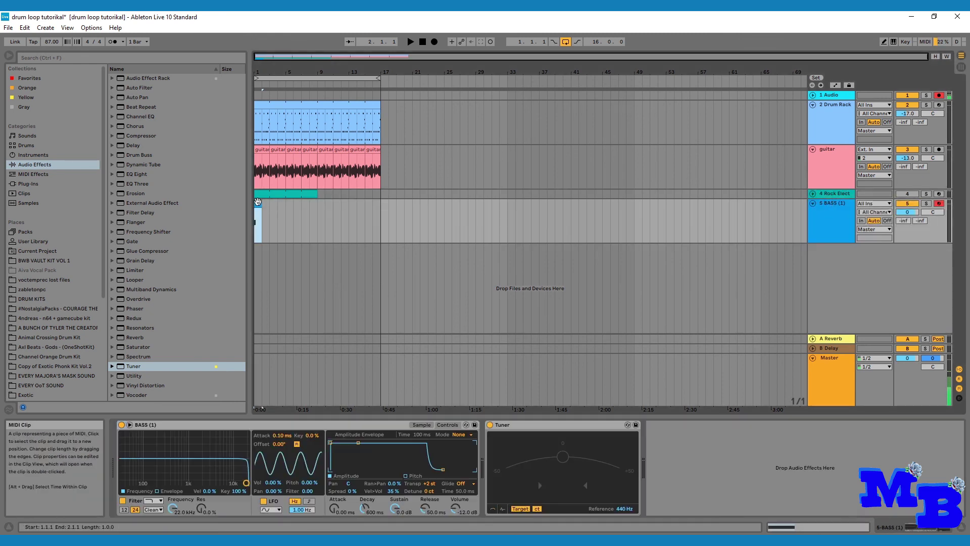
pyautogui.click(262, 193)
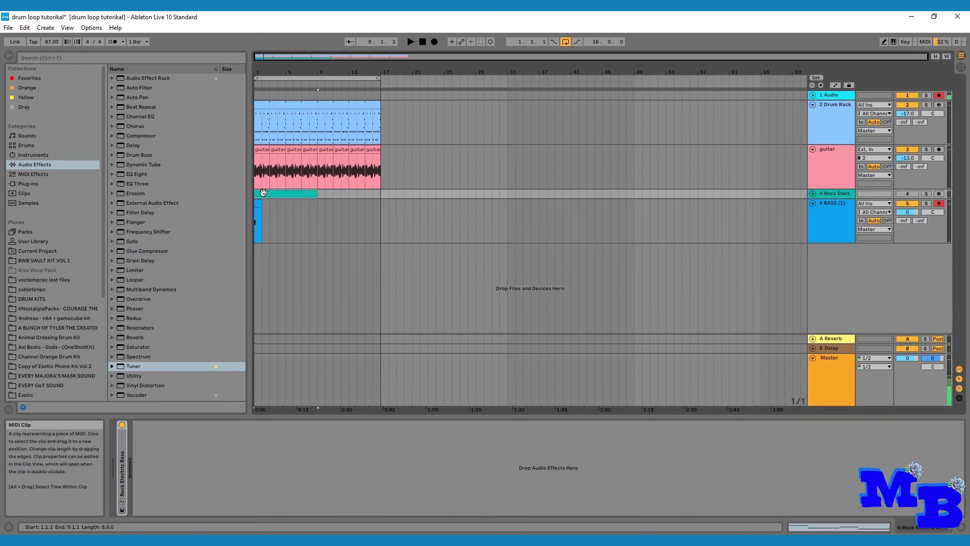
pyautogui.click(256, 203)
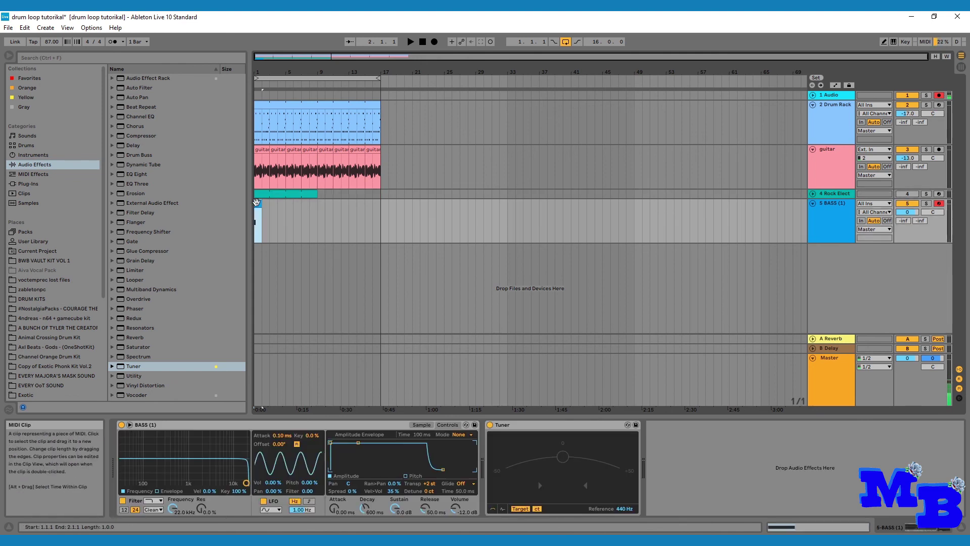
pyautogui.click(307, 194)
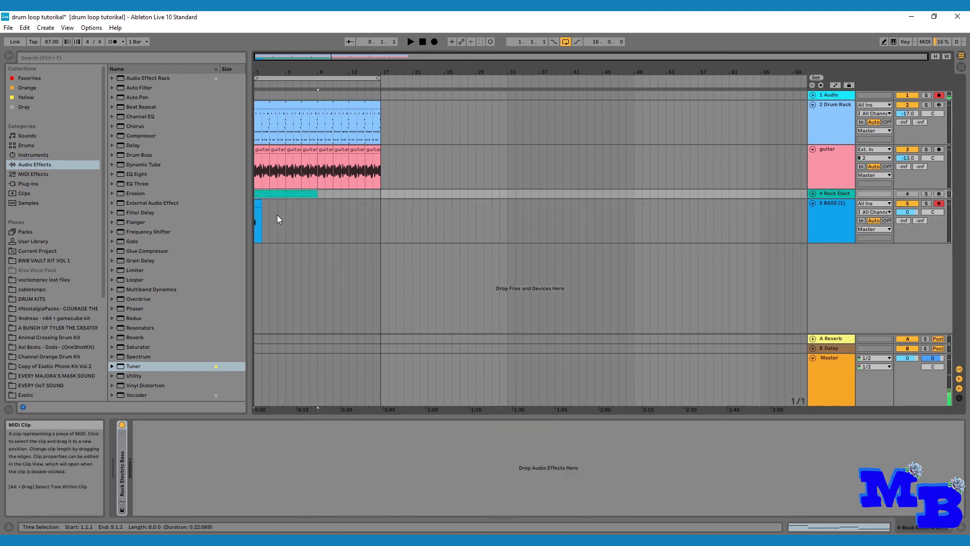
pyautogui.moveTo(278, 217); pyautogui.dragTo(224, 226)
pyautogui.press('+')
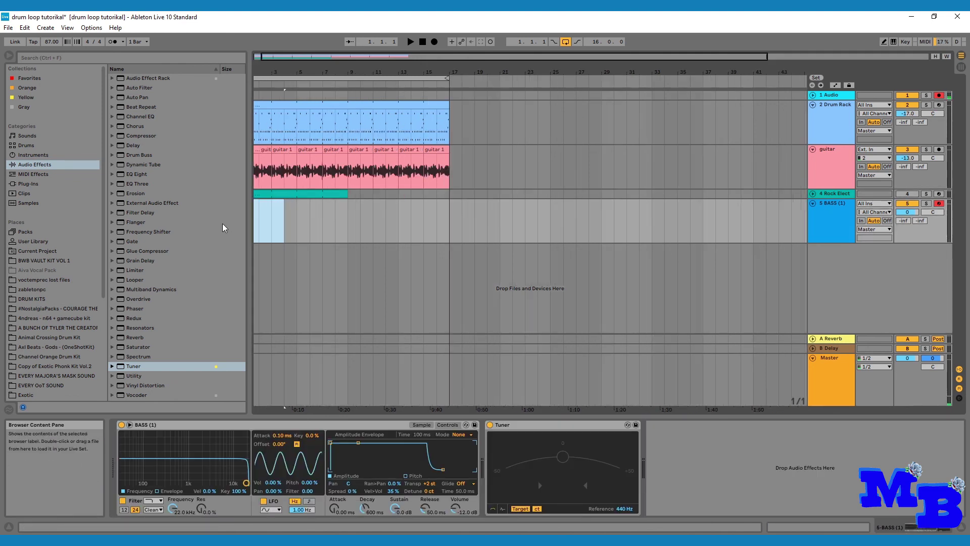
pyautogui.click(256, 227)
pyautogui.hotkey('ctrl', 'v')
pyautogui.moveTo(271, 204); pyautogui.dragTo(259, 202)
# Step: Transpose all notes of the first pasted BASS (1) clip up two octaves to the A2–E3 range while listening to the playback
pyautogui.doubleClick(268, 201)
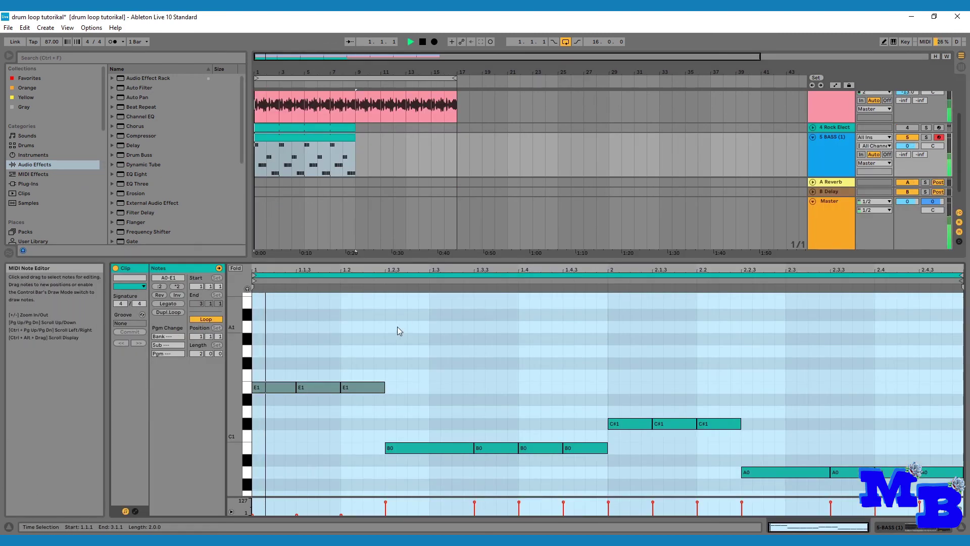
pyautogui.click(284, 351)
pyautogui.moveTo(284, 351); pyautogui.dragTo(961, 530)
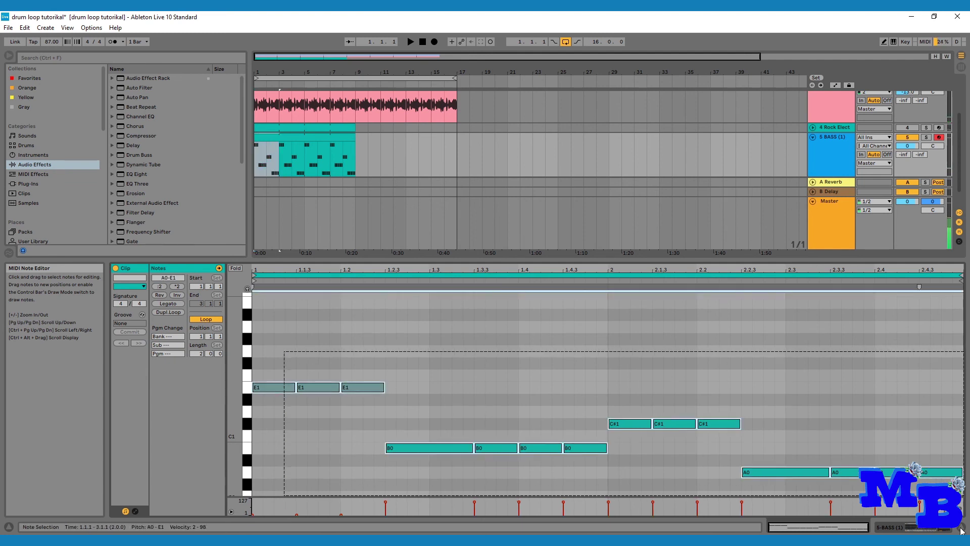
pyautogui.moveTo(956, 495); pyautogui.dragTo(957, 495)
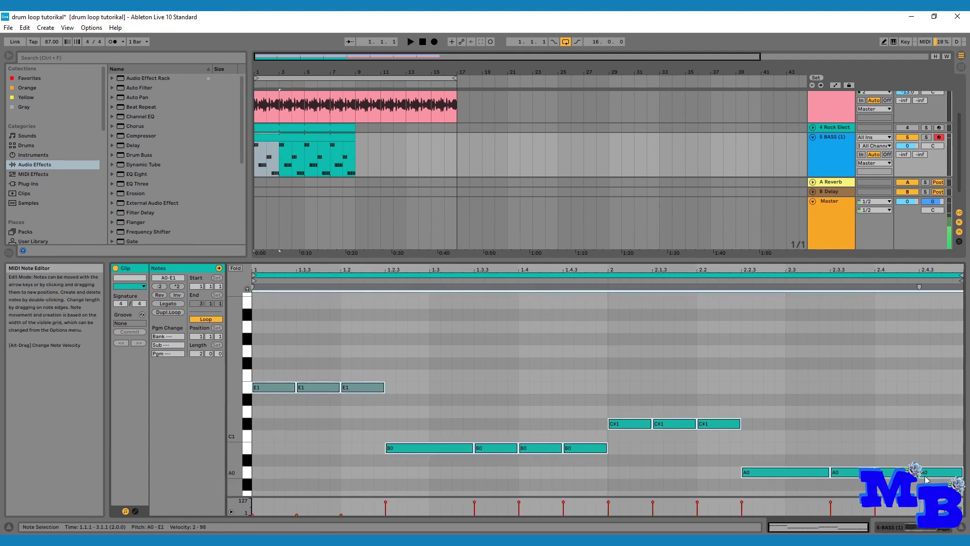
pyautogui.hotkey('shift', 'Up')
pyautogui.press('space')
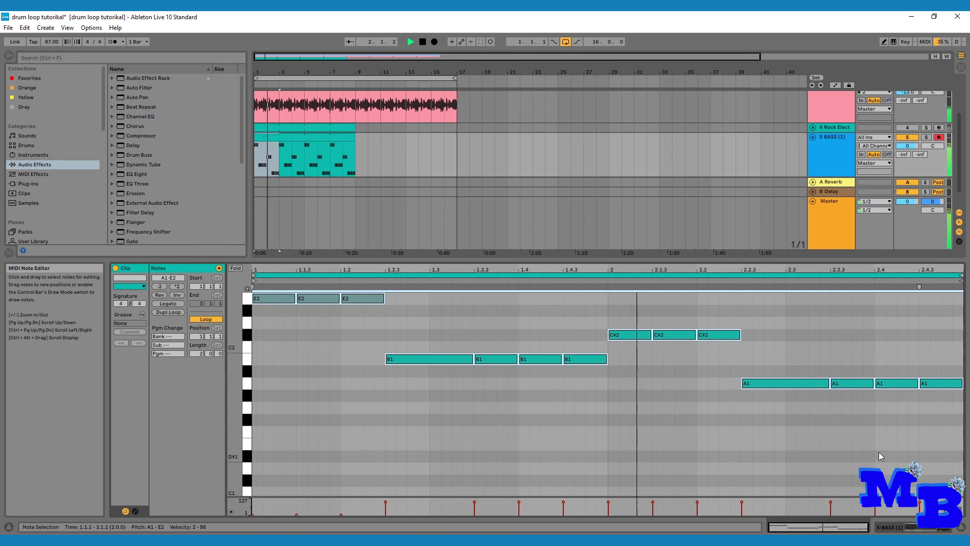
pyautogui.hotkey('shift', 'Up')
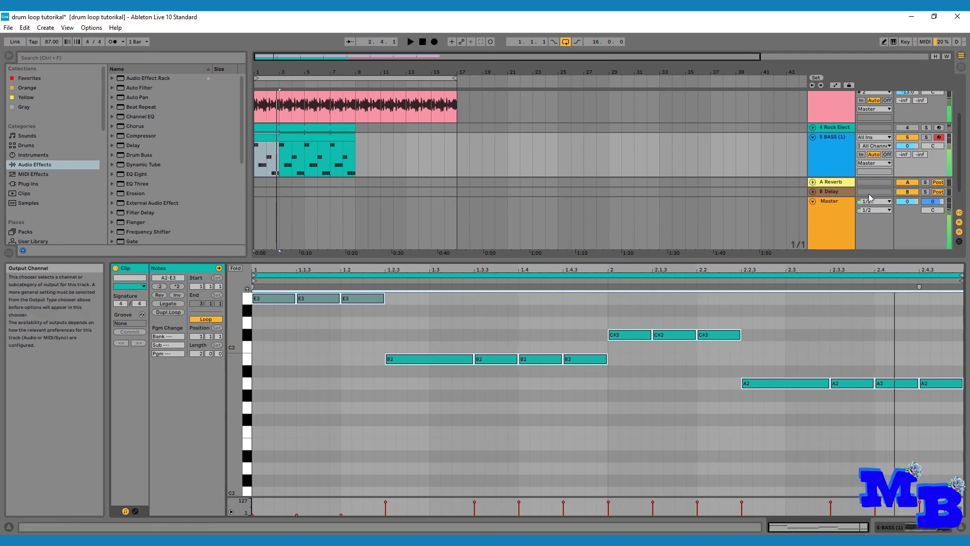
# Step: Lower the BASS (1) track's volume to -9.8 dB while playing the loop
pyautogui.moveTo(833, 260); pyautogui.dragTo(836, 369)
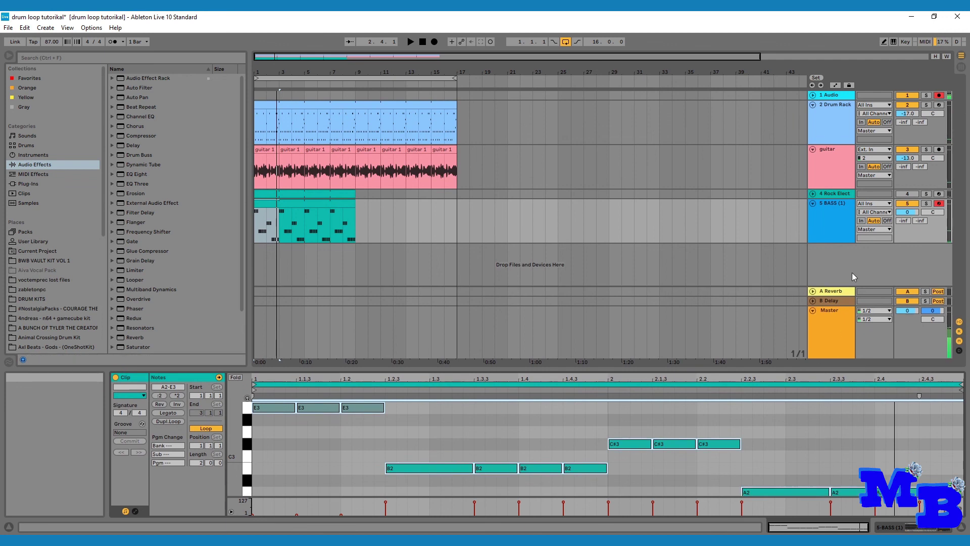
pyautogui.press('space')
pyautogui.moveTo(907, 212); pyautogui.dragTo(907, 232)
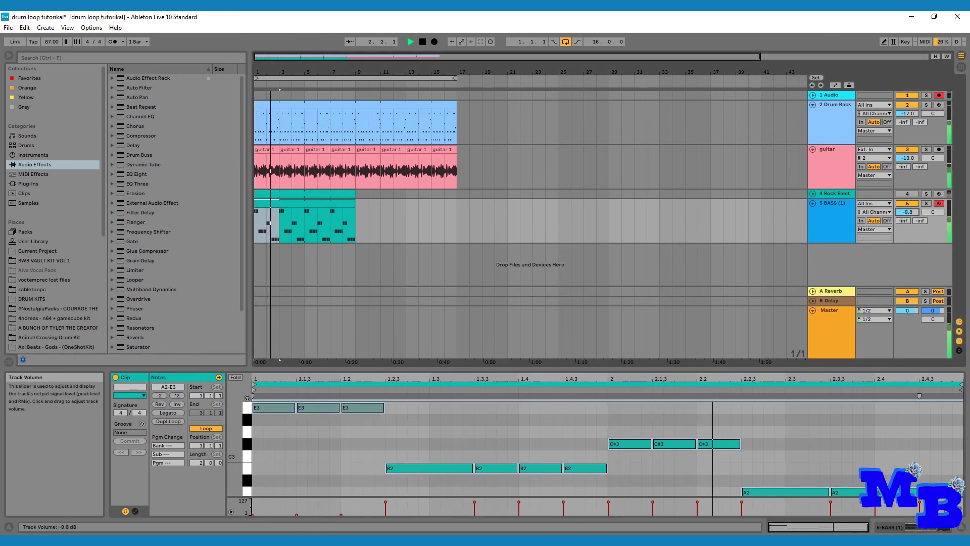